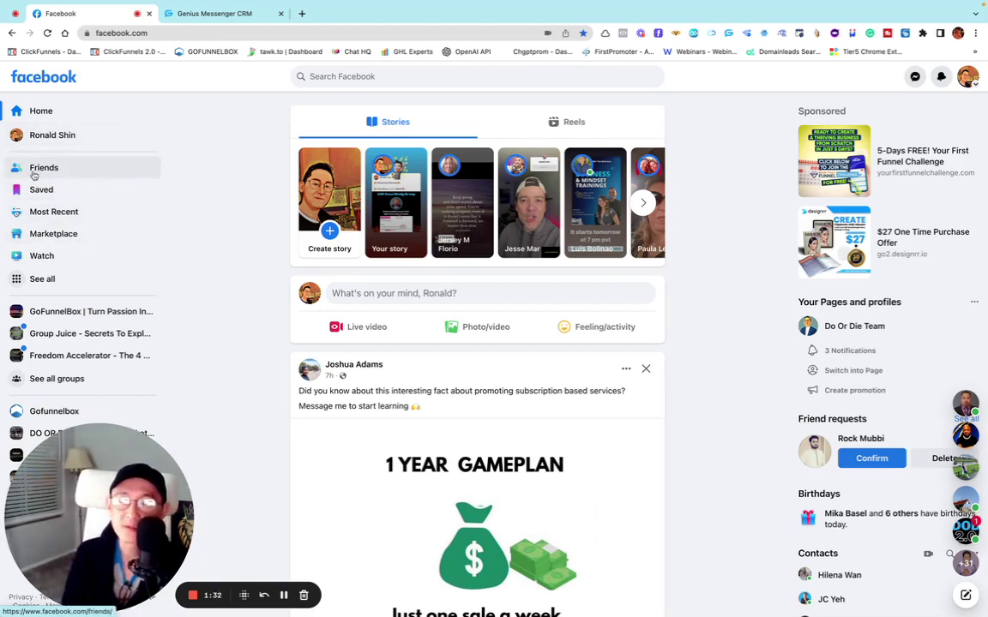
# - Open the full list of all Facebook friends and look through it
pyautogui.click(51, 167)
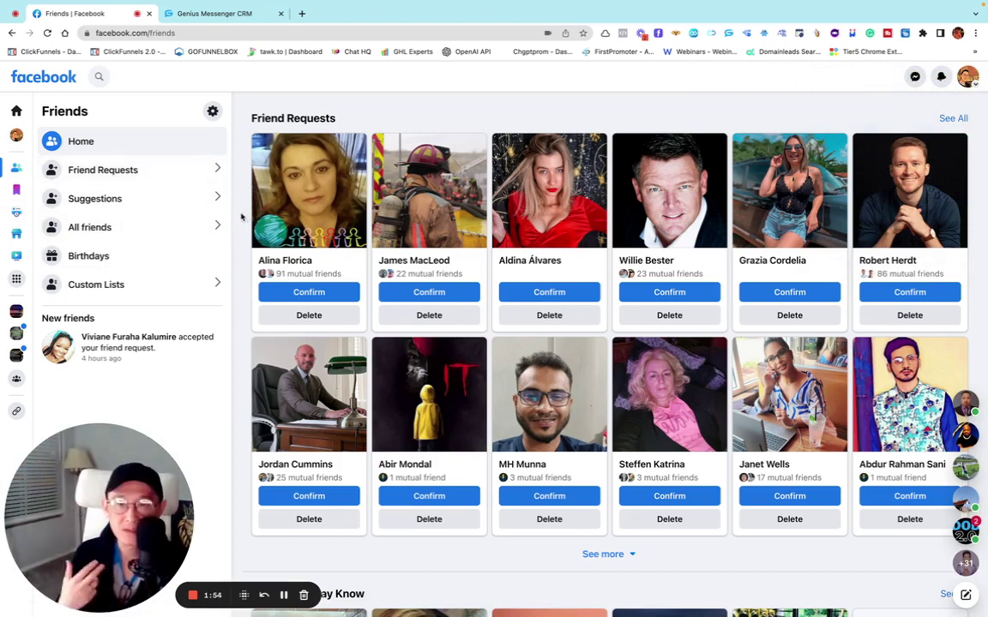
pyautogui.click(106, 232)
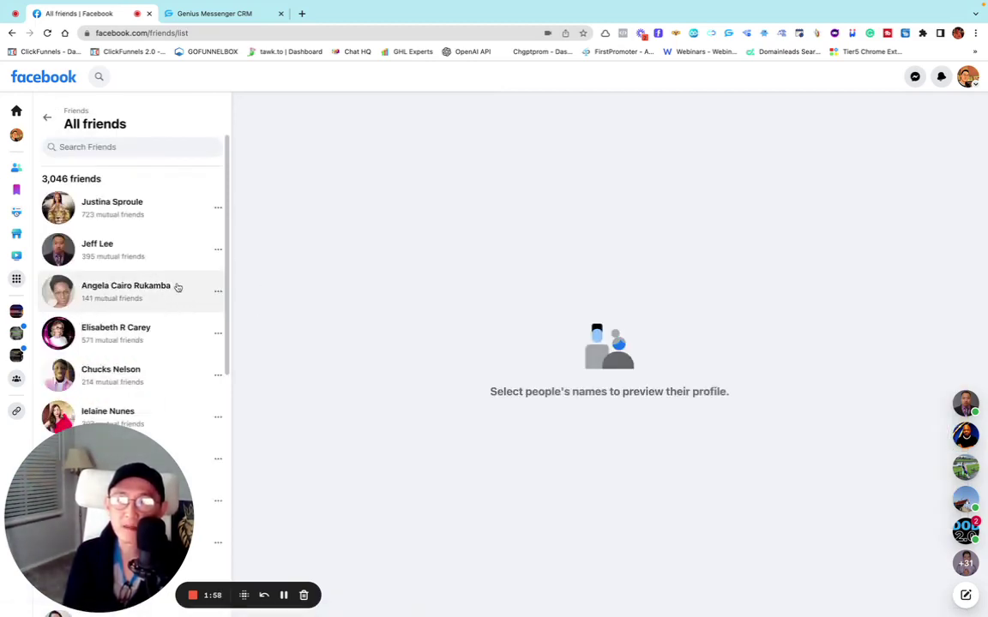
pyautogui.scroll(-5, 178, 289)
pyautogui.scroll(-1, 180, 289)
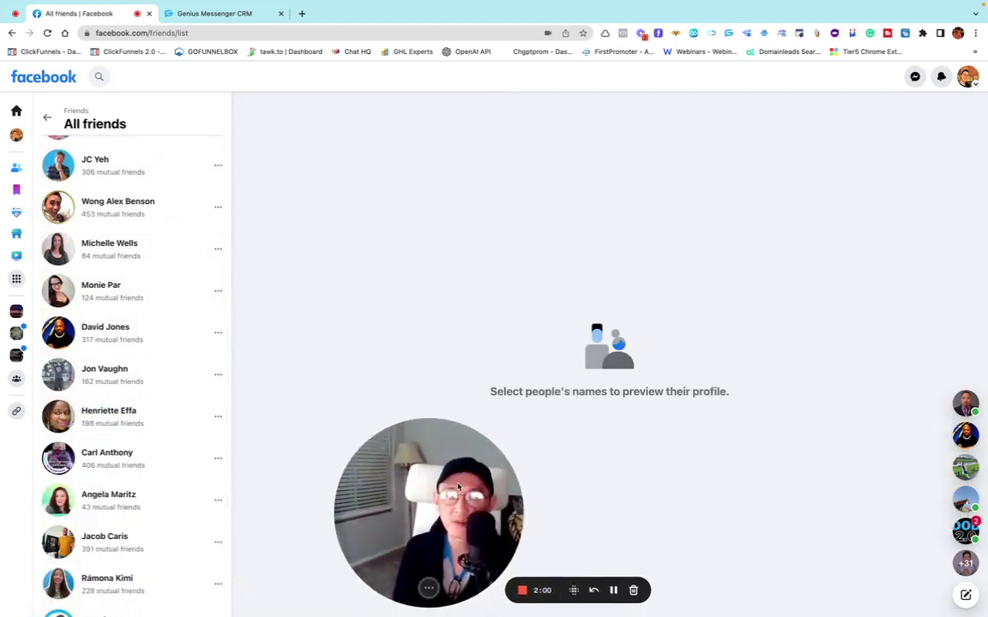
pyautogui.scroll(-5, 59, 383)
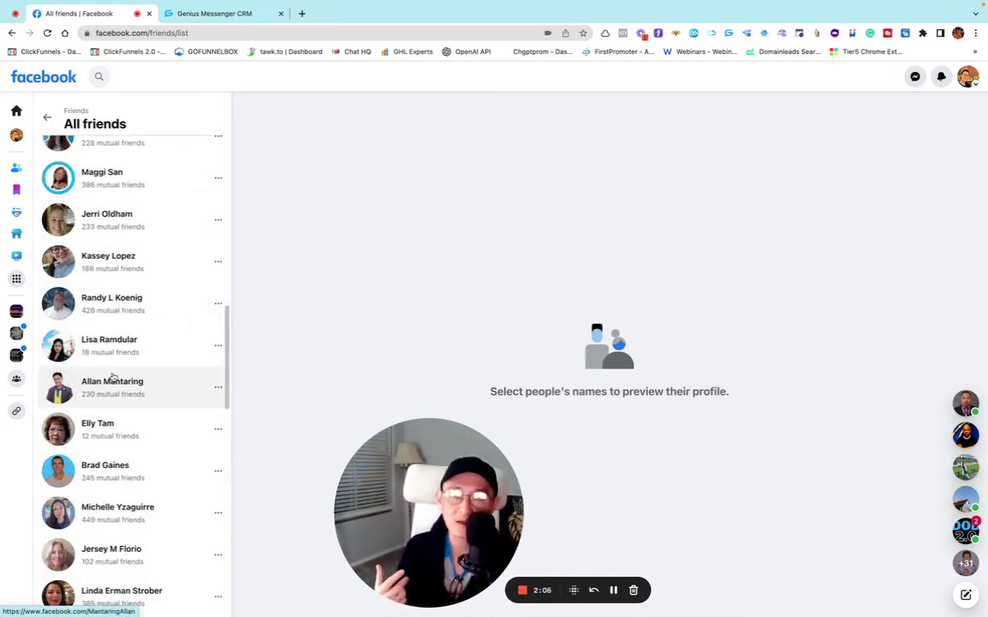
pyautogui.scroll(10, 112, 377)
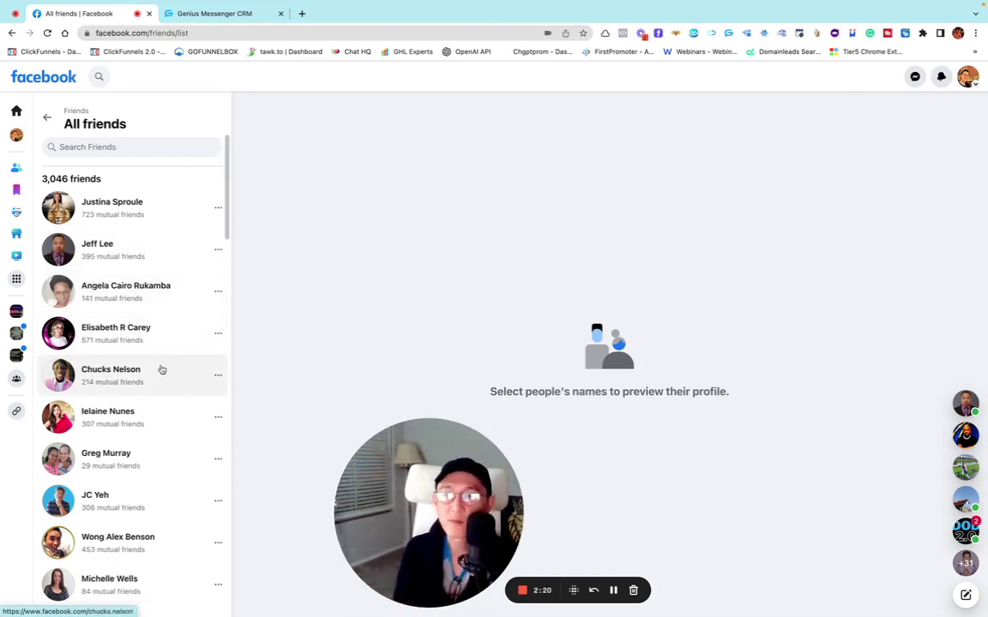
pyautogui.scroll(-3, 163, 368)
pyautogui.scroll(3, 167, 370)
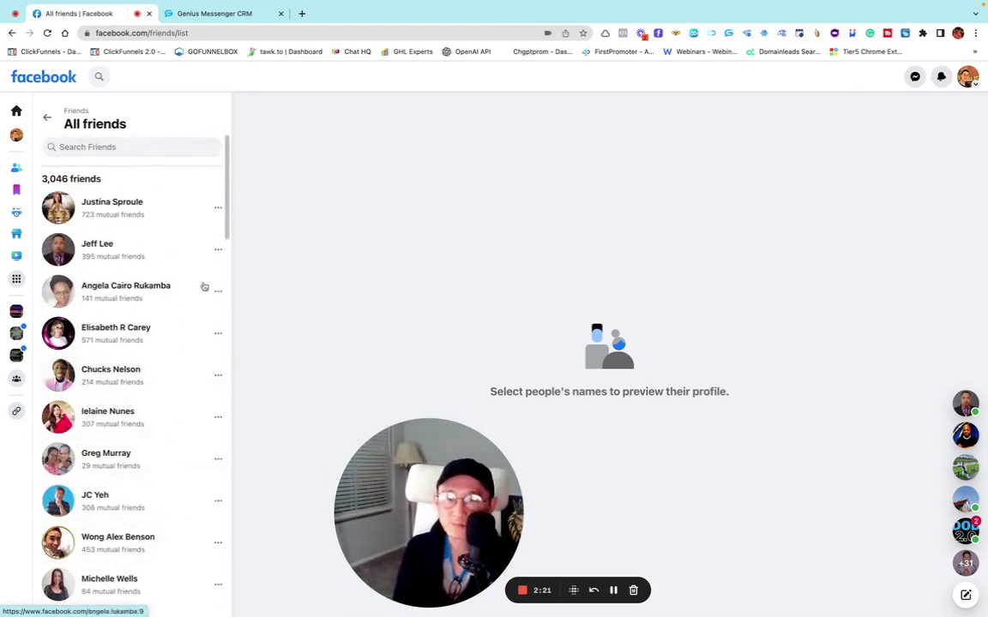
# - Open the profile of the second friend in the list and look further through the friends list
pyautogui.click(101, 247)
pyautogui.scroll(-6, 94, 292)
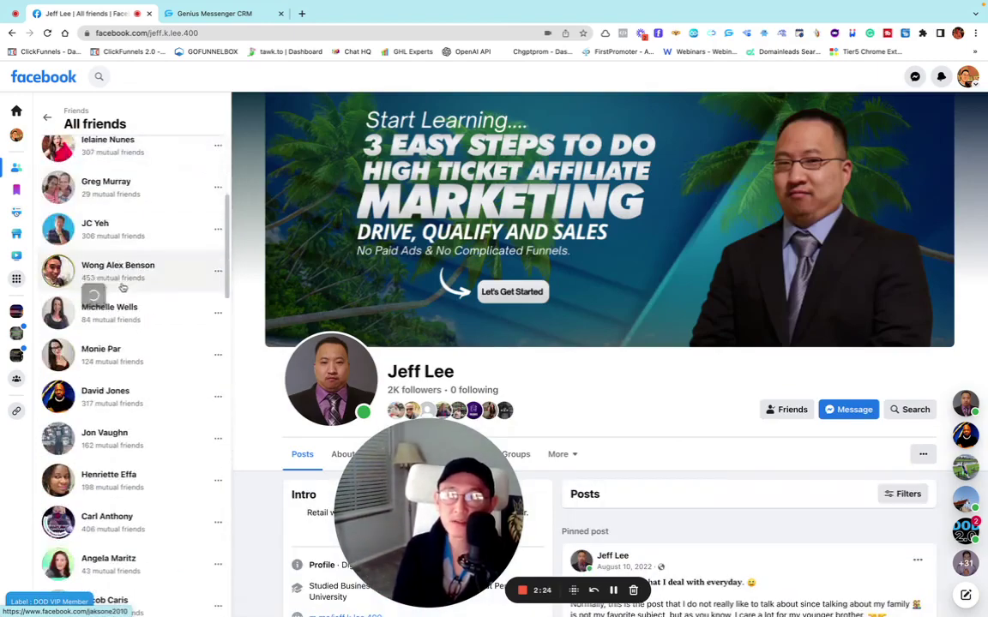
pyautogui.scroll(6, 133, 288)
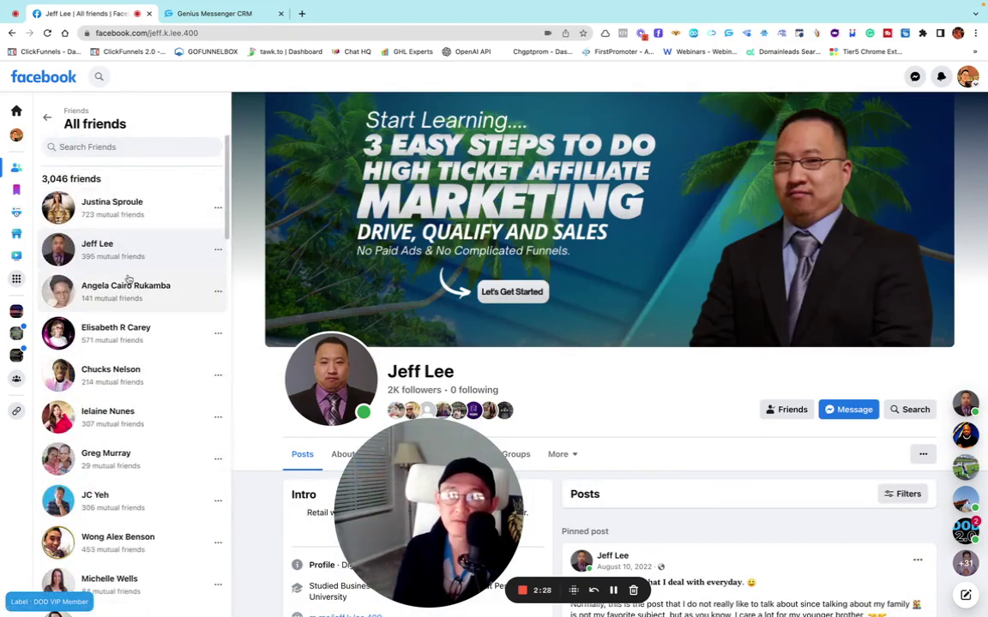
pyautogui.scroll(-10, 146, 365)
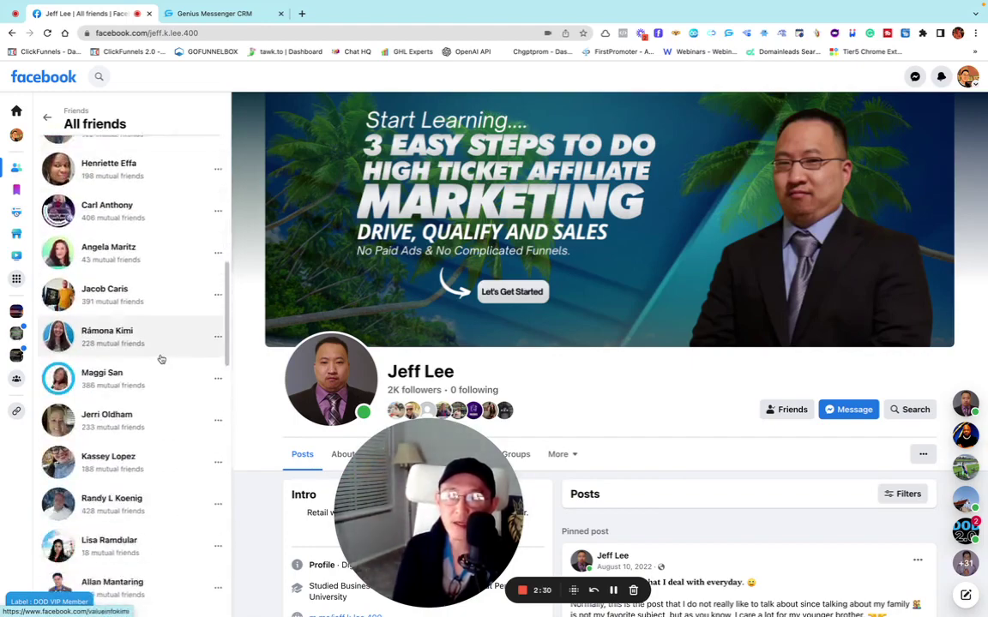
pyautogui.scroll(-15, 157, 357)
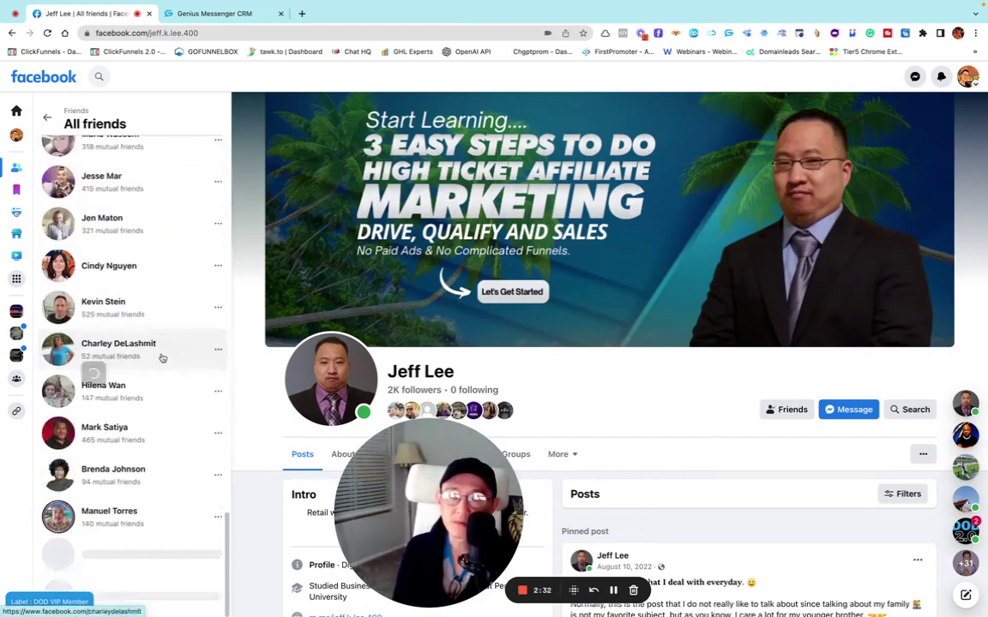
pyautogui.scroll(20, 163, 357)
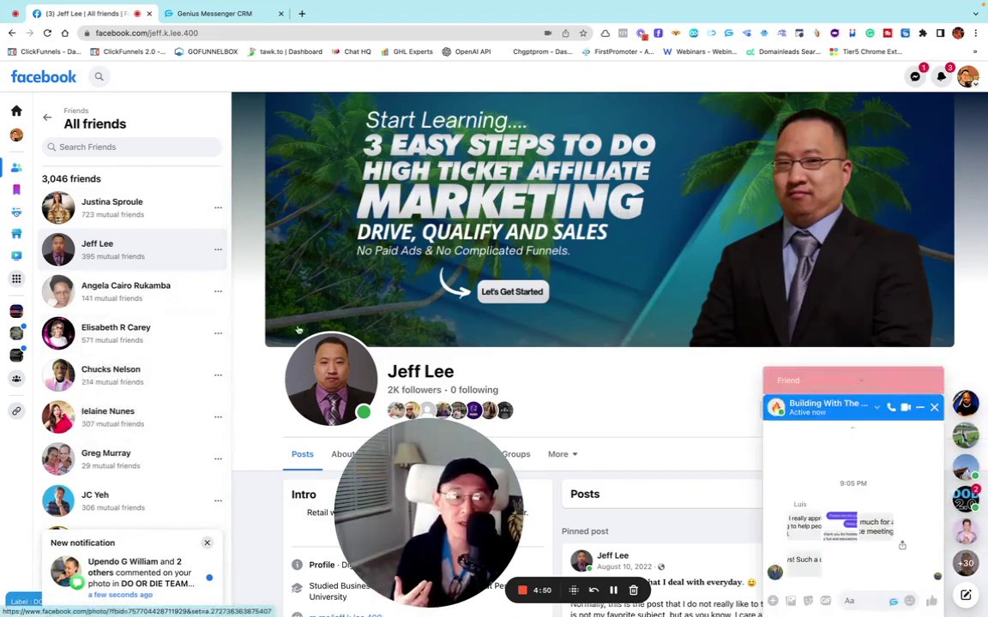
# - Close the group chat window covering the friend's profile
pyautogui.click(935, 408)
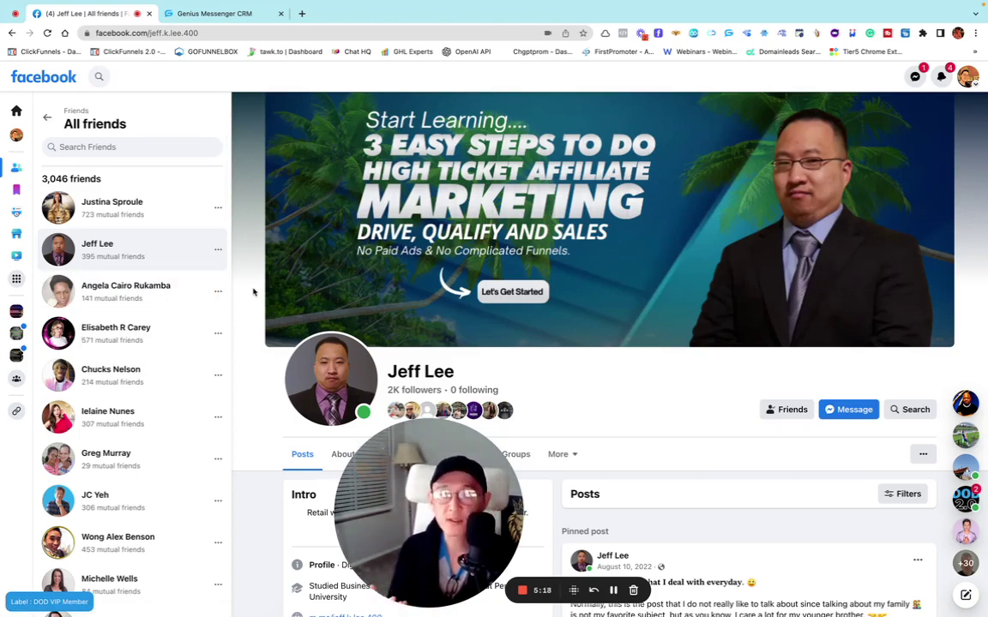
pyautogui.click(966, 405)
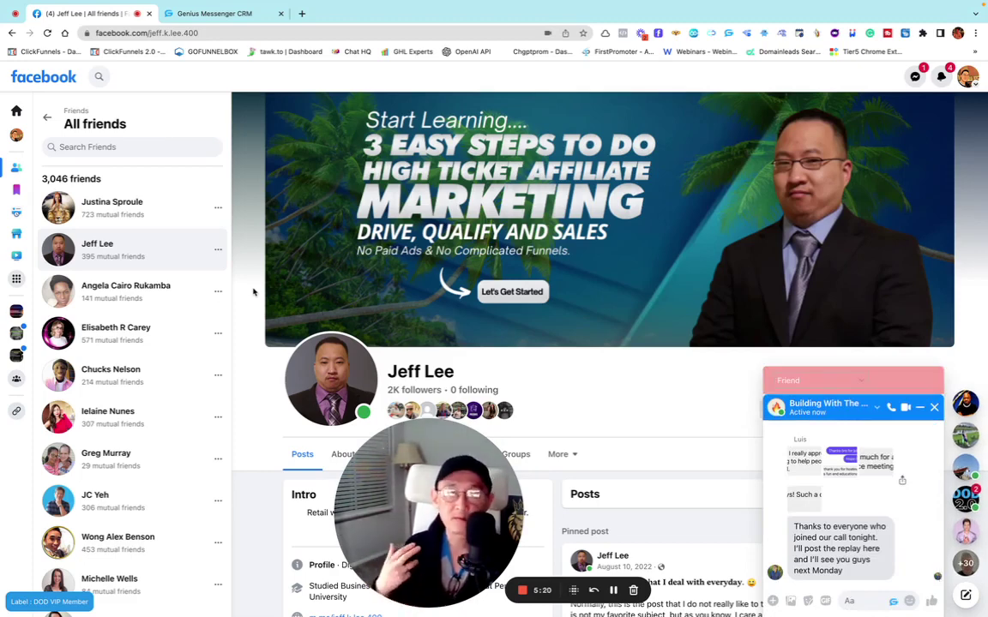
pyautogui.click(933, 407)
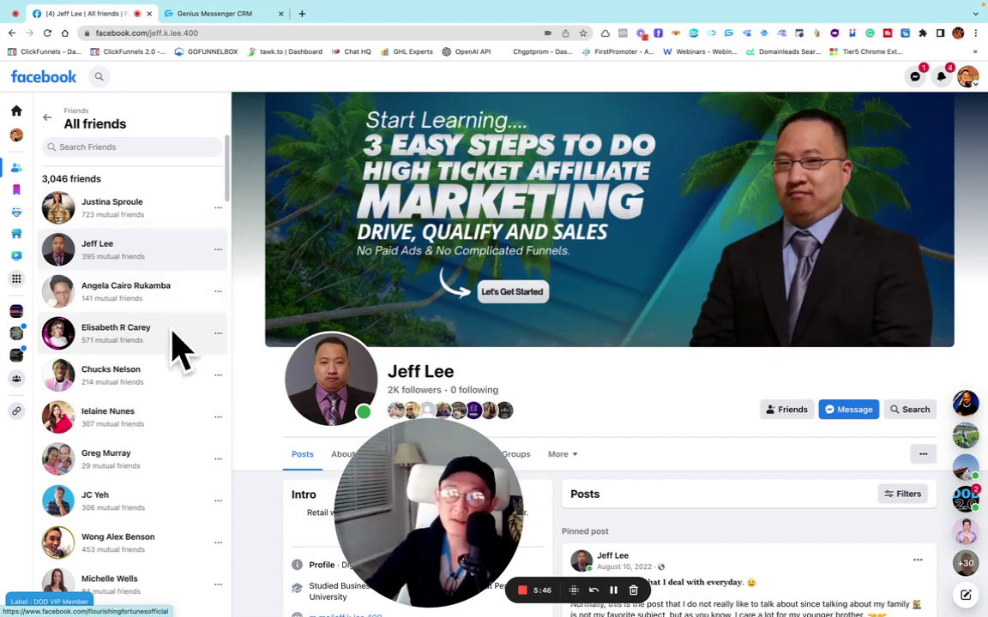
pyautogui.scroll(-3, 148, 314)
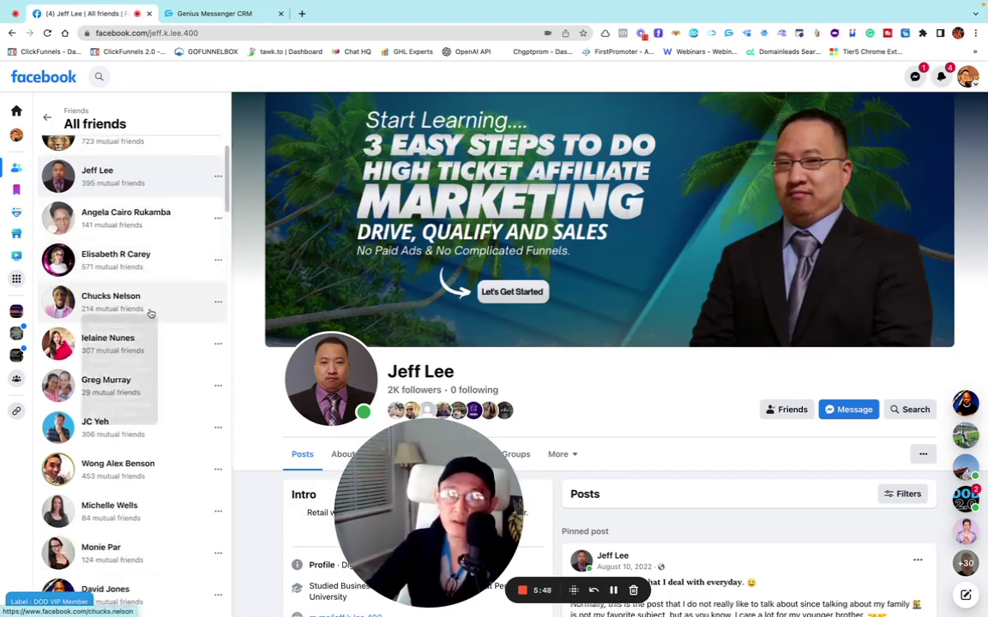
pyautogui.scroll(3, 159, 314)
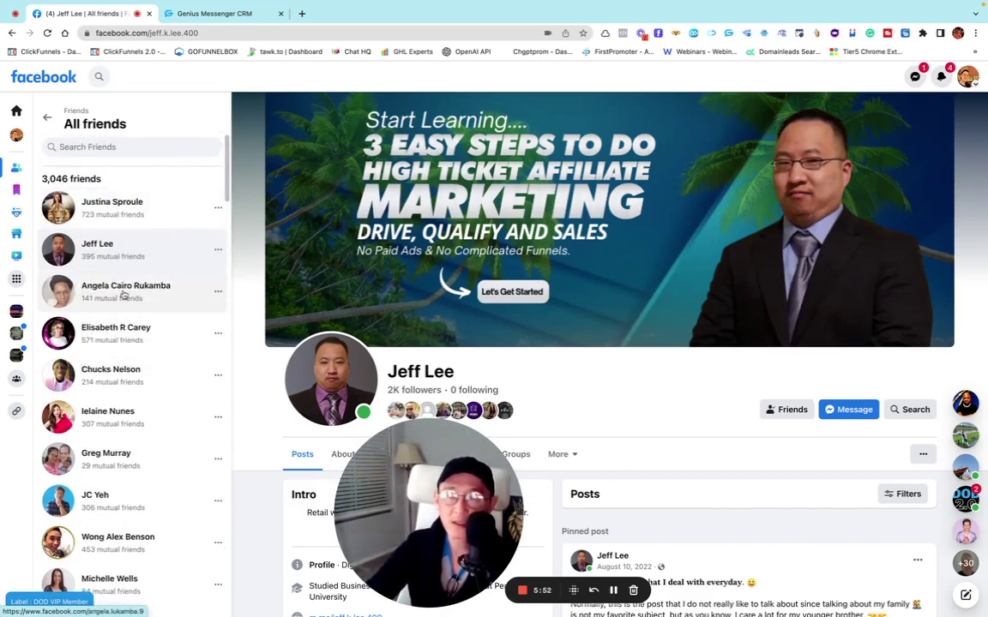
pyautogui.scroll(-1, 138, 283)
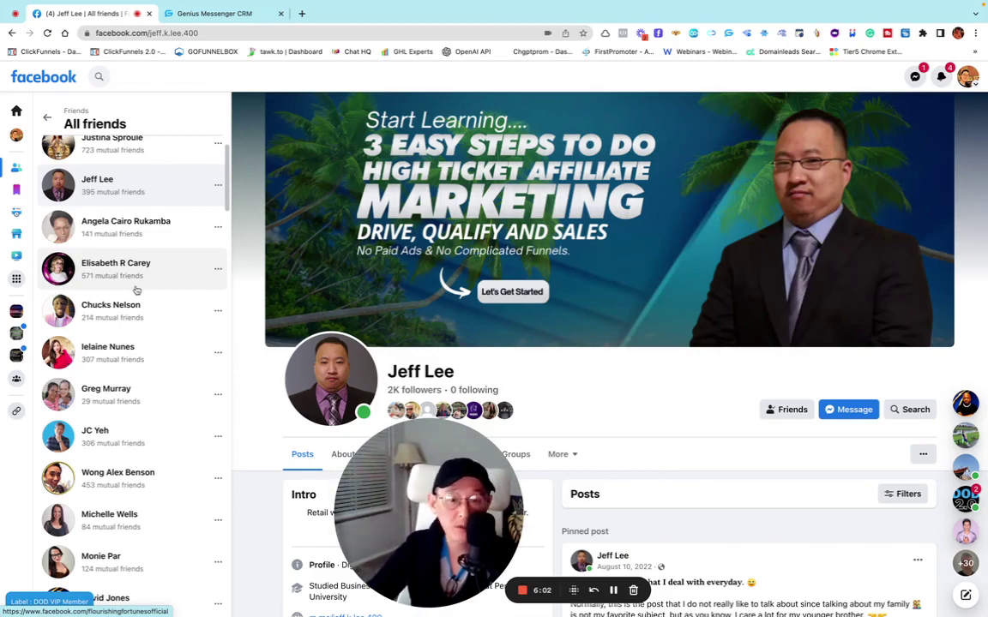
pyautogui.scroll(-1, 140, 291)
pyautogui.scroll(3, 142, 291)
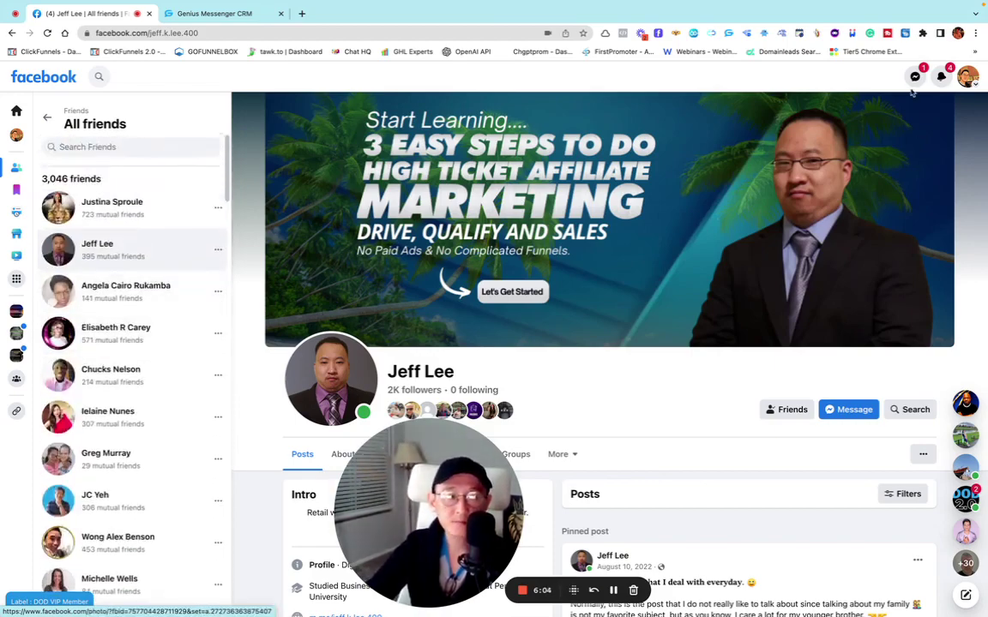
# - Open the Messenger chats list and examine the colored CRM labels assigned to each conversation
pyautogui.click(914, 76)
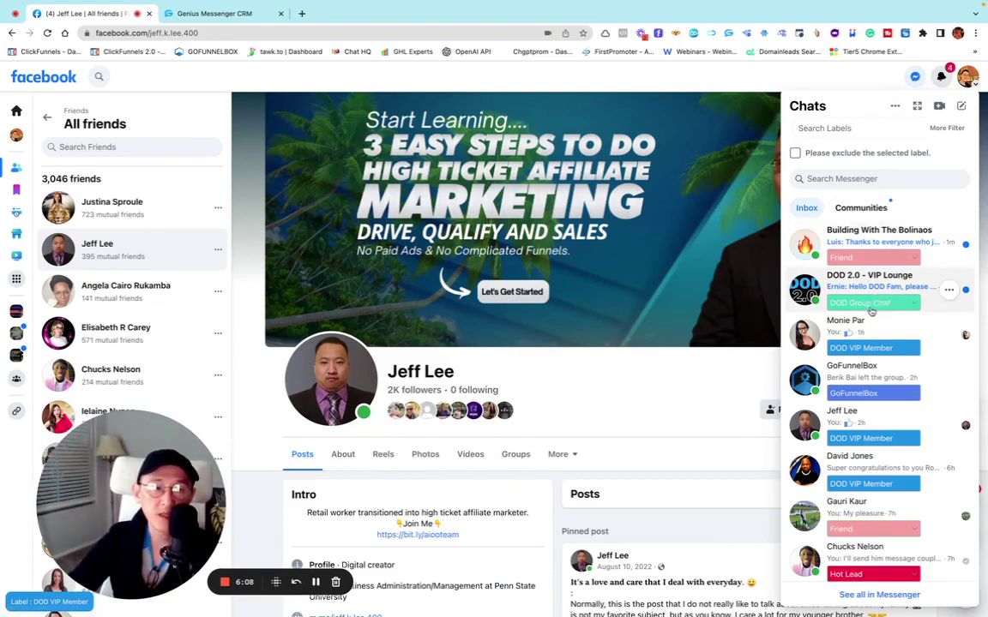
pyautogui.scroll(-3, 887, 313)
pyautogui.scroll(-10, 884, 315)
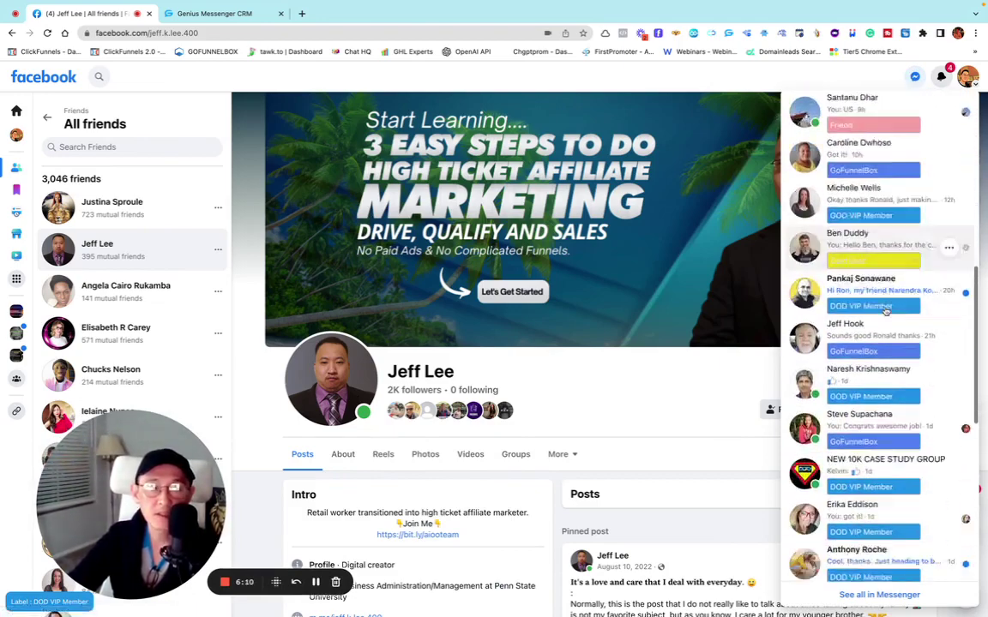
pyautogui.scroll(-8, 889, 313)
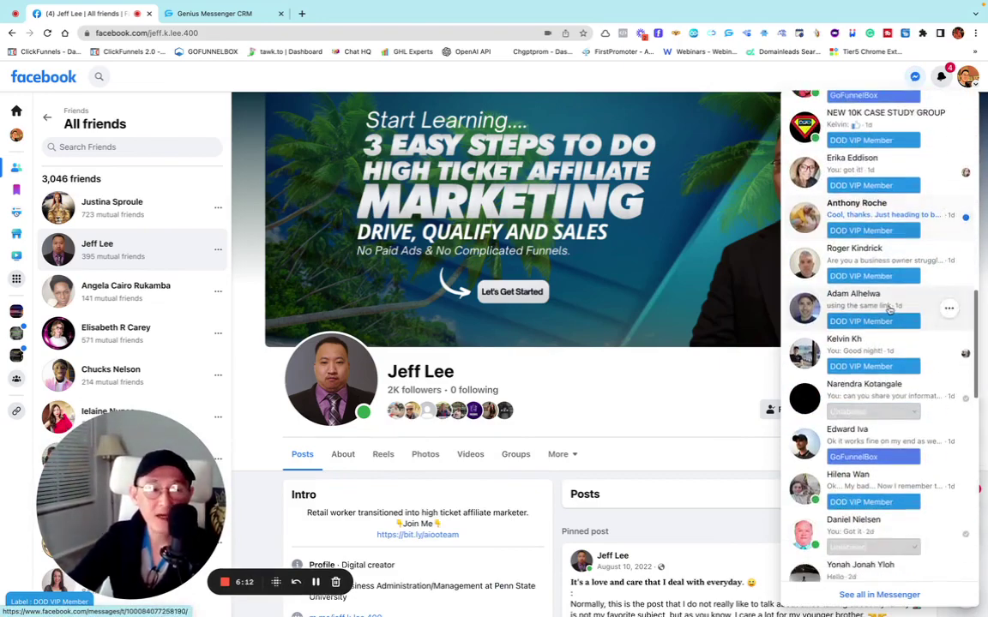
pyautogui.scroll(-10, 886, 311)
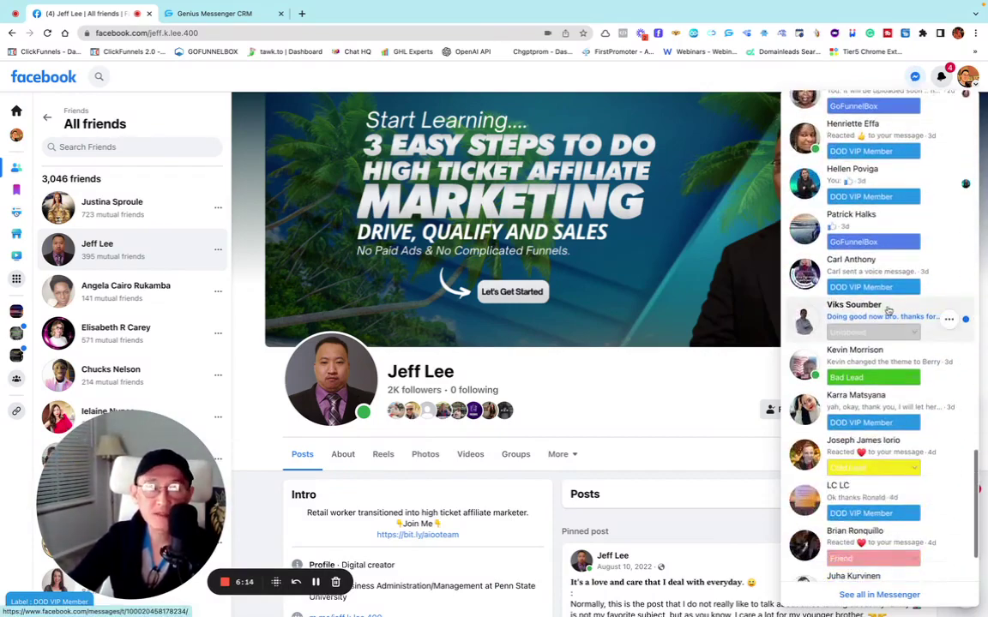
pyautogui.scroll(-5, 889, 310)
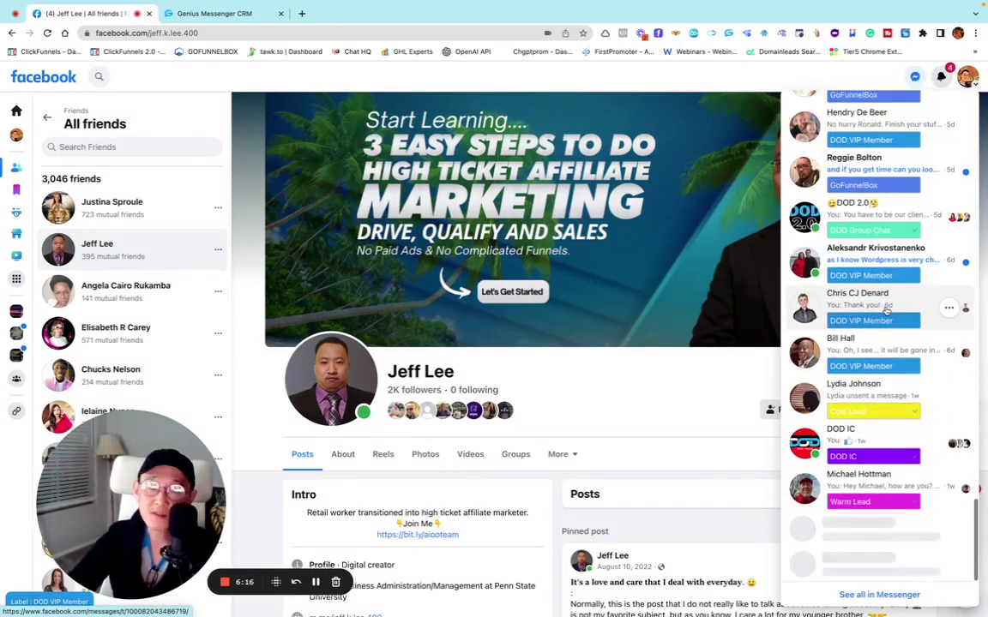
pyautogui.scroll(-1, 886, 311)
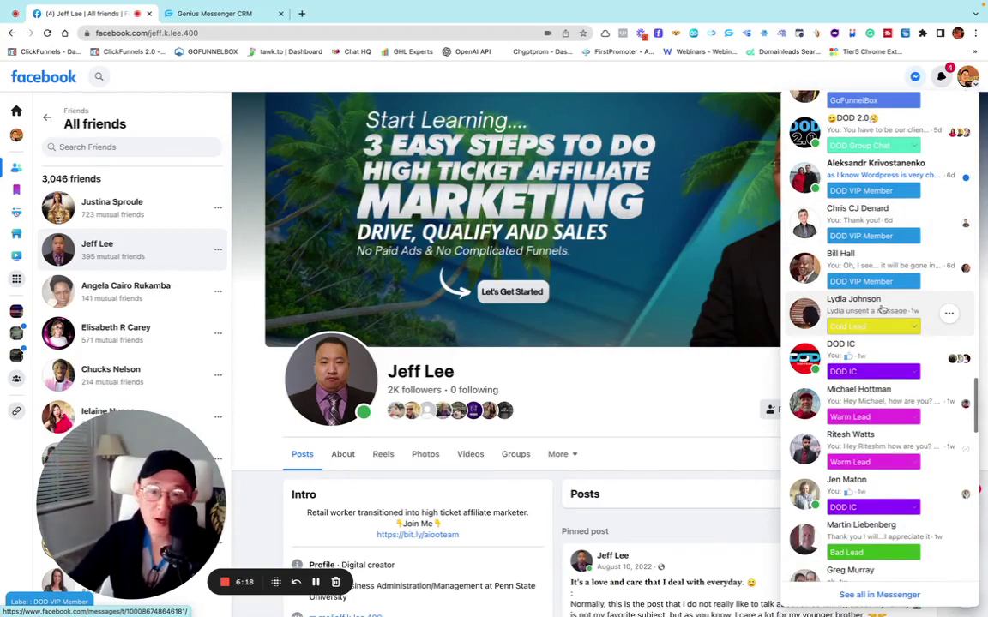
pyautogui.scroll(-10, 877, 309)
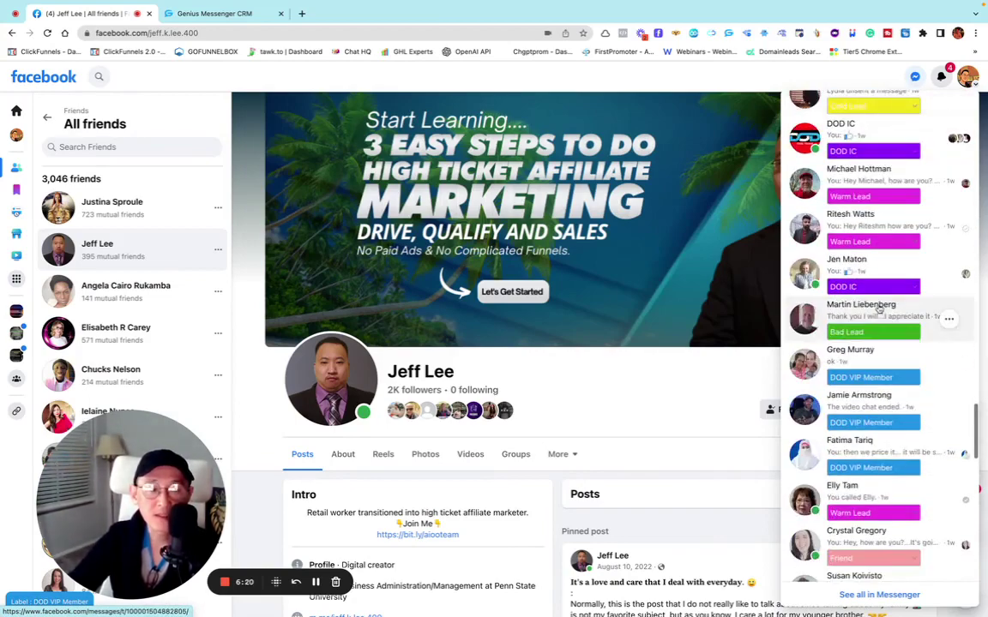
pyautogui.scroll(15, 877, 310)
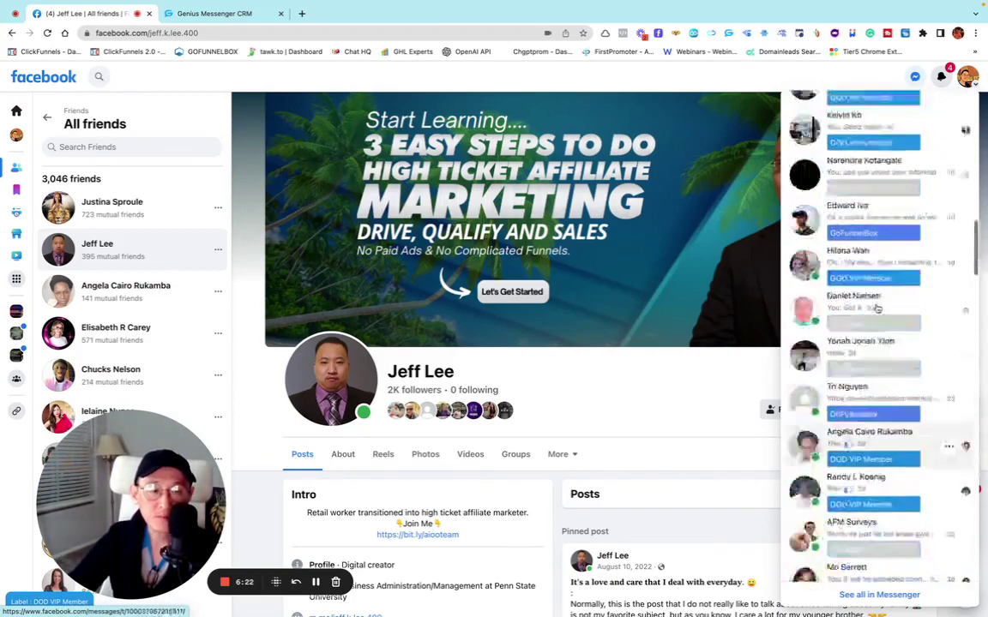
pyautogui.scroll(-3, 877, 309)
pyautogui.scroll(5, 870, 319)
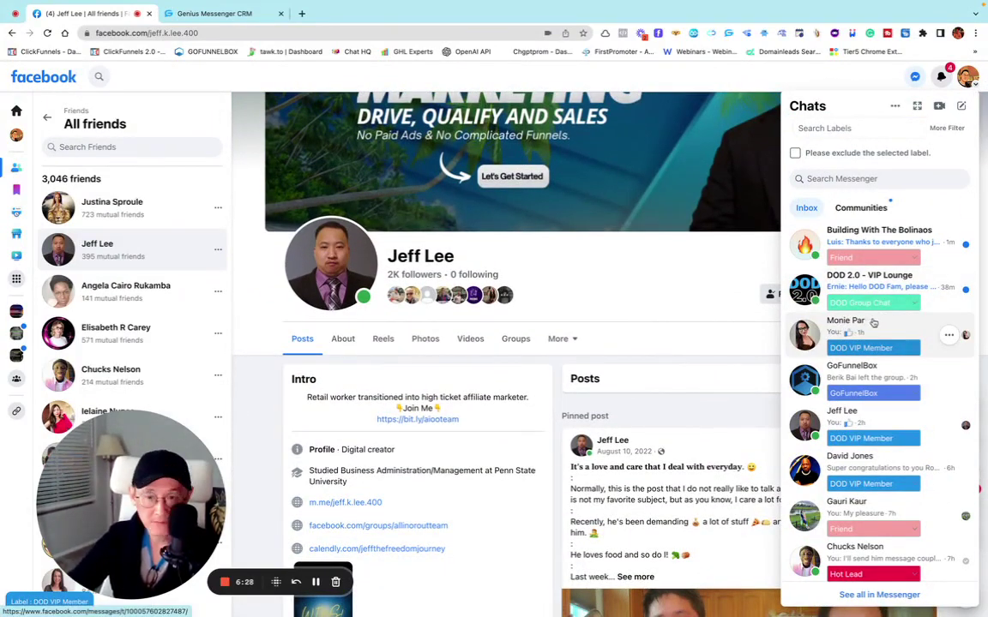
pyautogui.scroll(-2, 867, 308)
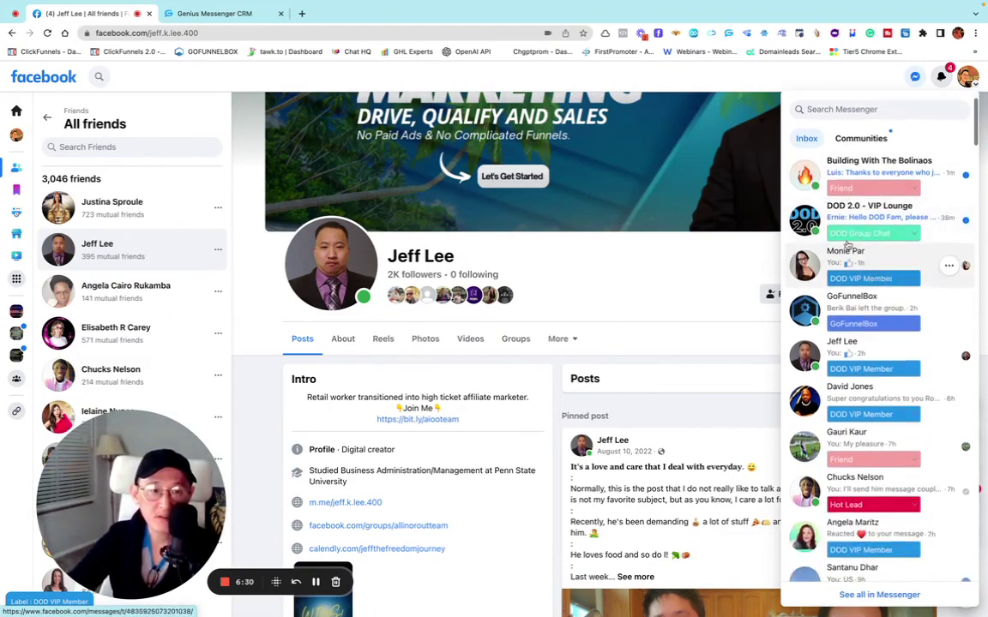
pyautogui.scroll(-3, 862, 289)
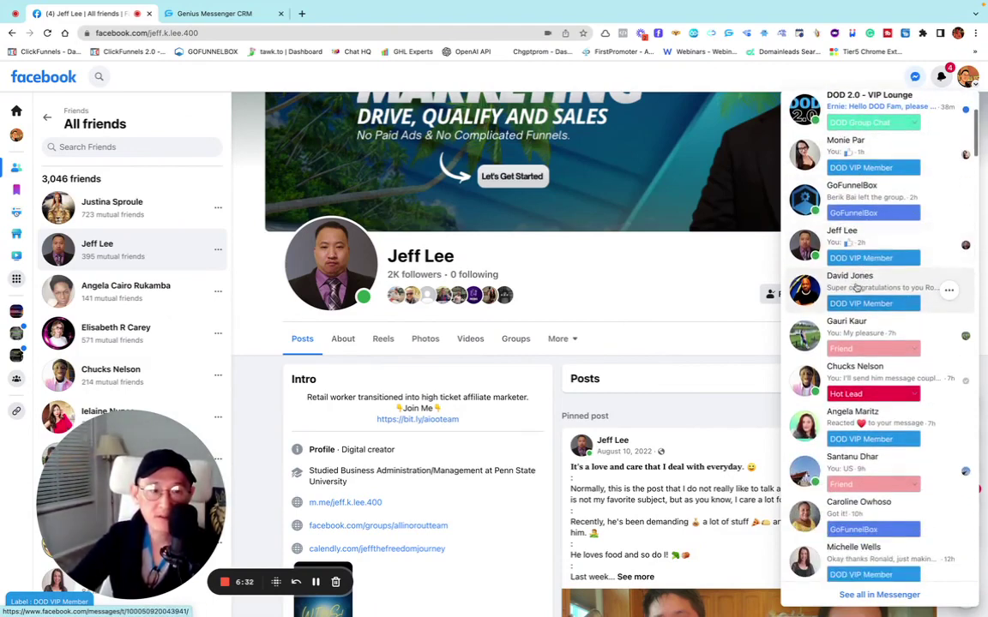
pyautogui.scroll(-2, 854, 313)
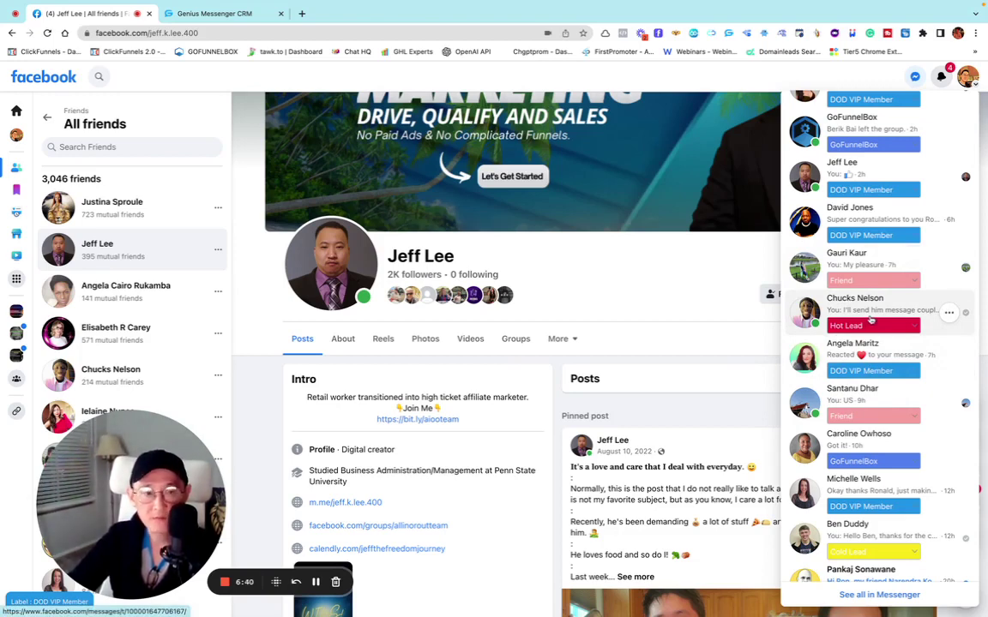
# - Close the chats list and open the Genius Messenger CRM extension to view its labels
pyautogui.click(664, 273)
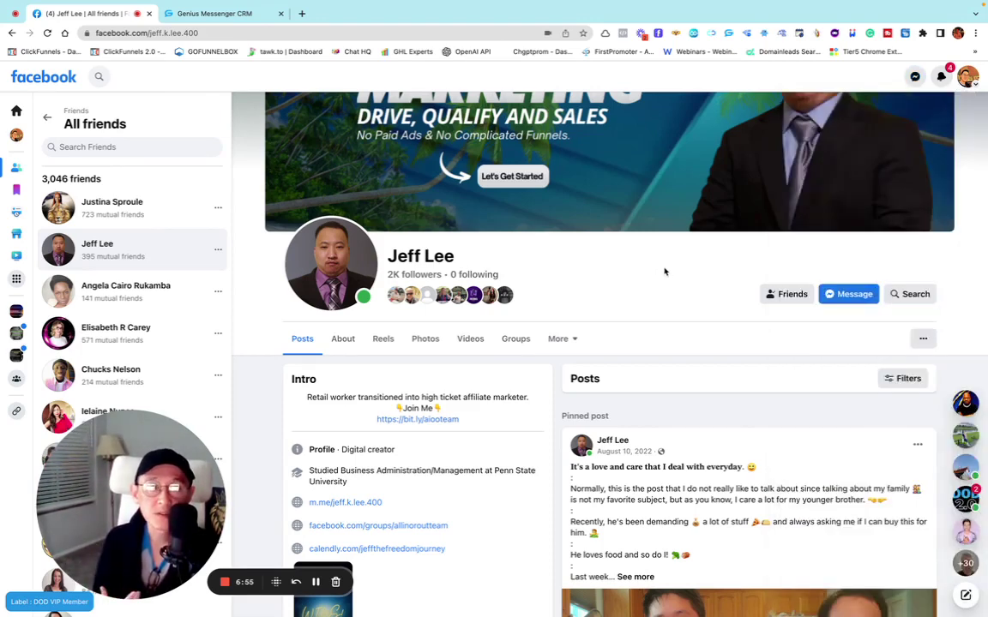
pyautogui.click(728, 32)
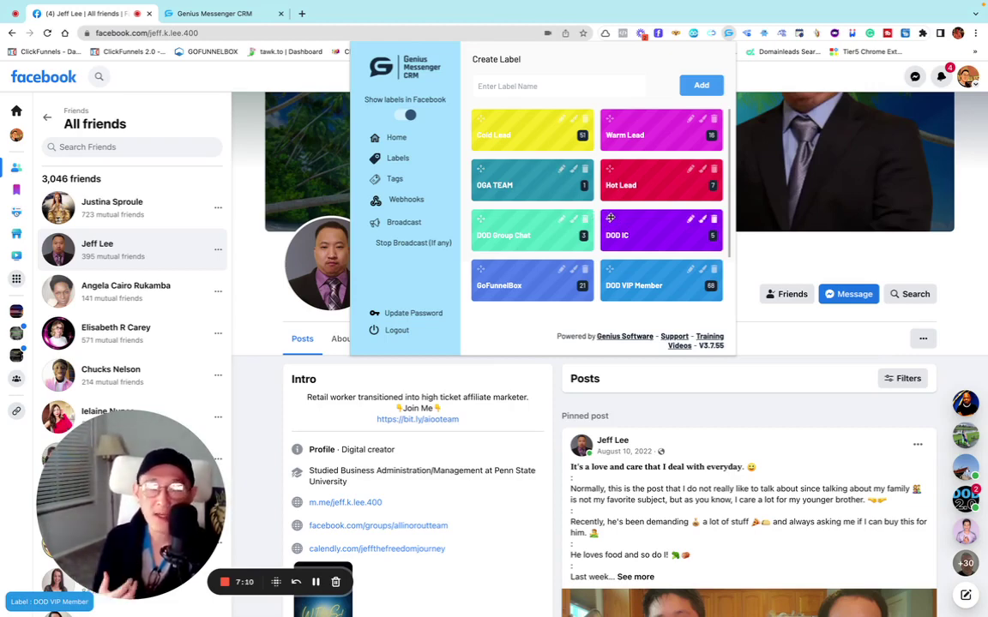
# - Return to the Messenger chats list and compare labeled conversations with unlabeled ones further down
pyautogui.click(914, 76)
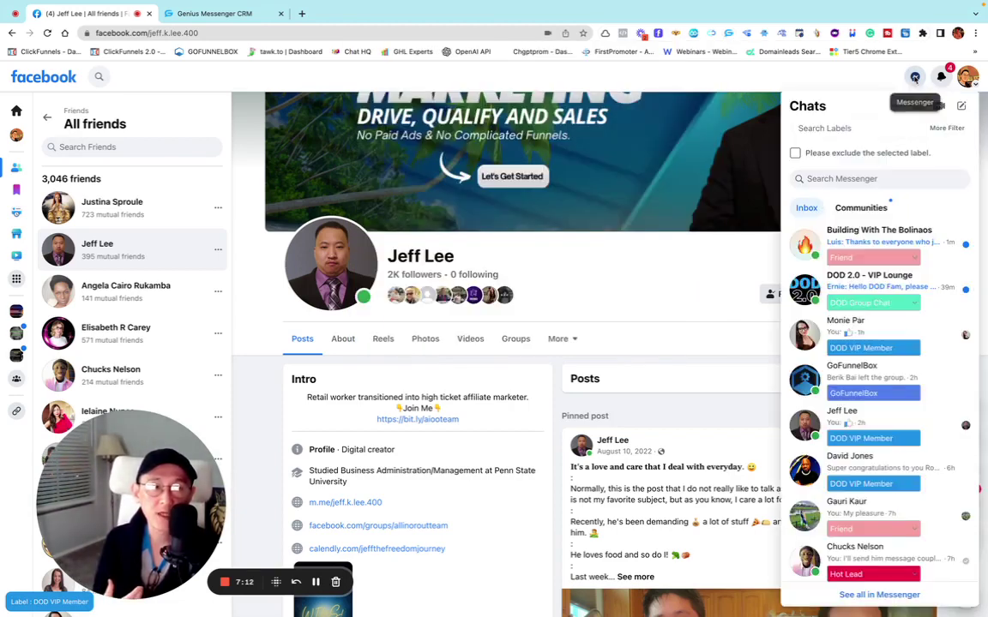
pyautogui.scroll(-10, 849, 238)
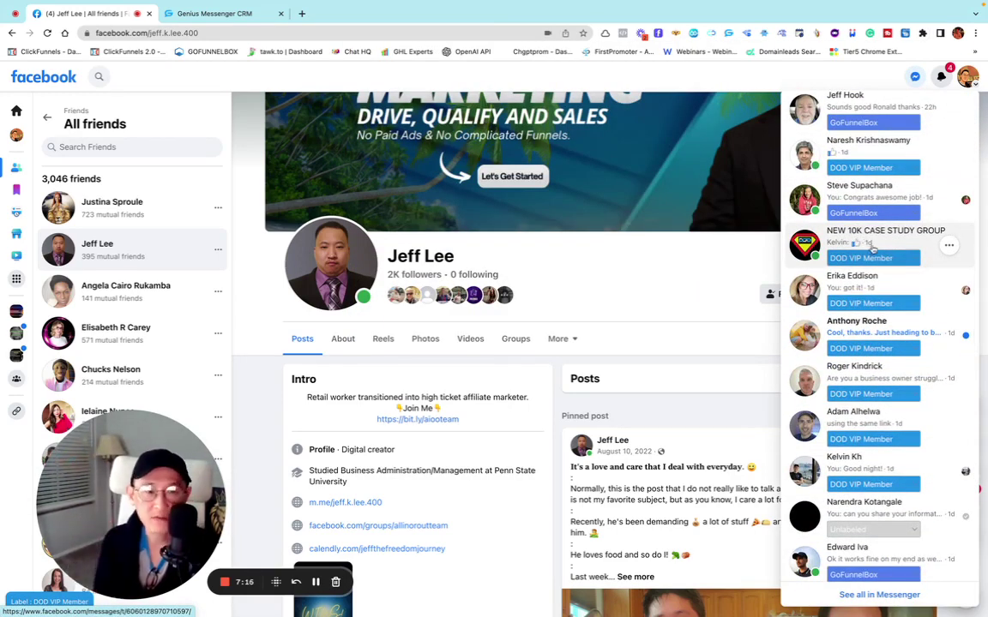
pyautogui.scroll(-4, 878, 249)
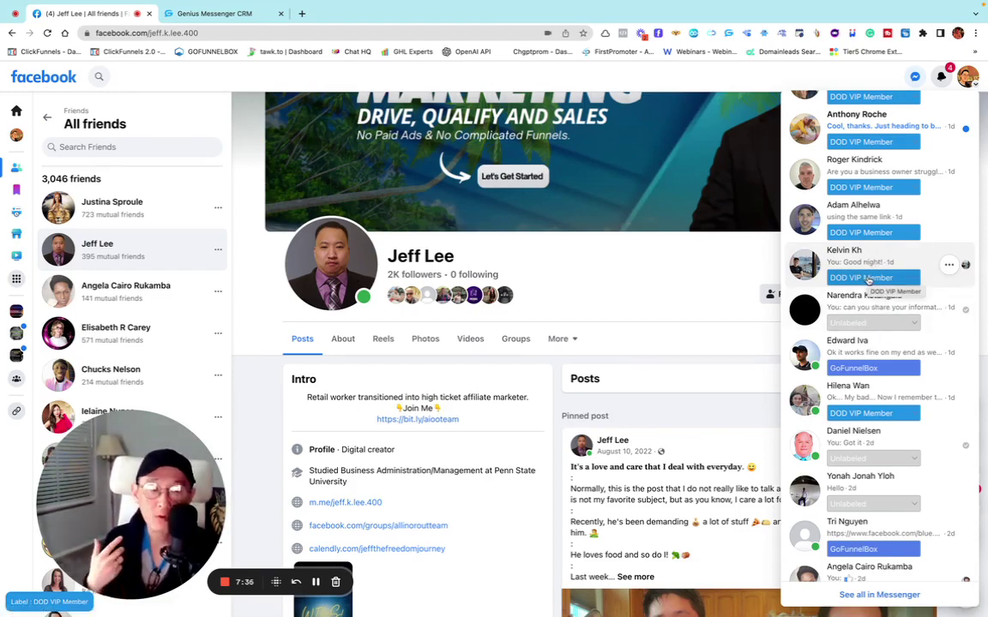
# - Review the CRM labels on the most recent Messenger conversations again and close the chats list
pyautogui.scroll(10, 869, 281)
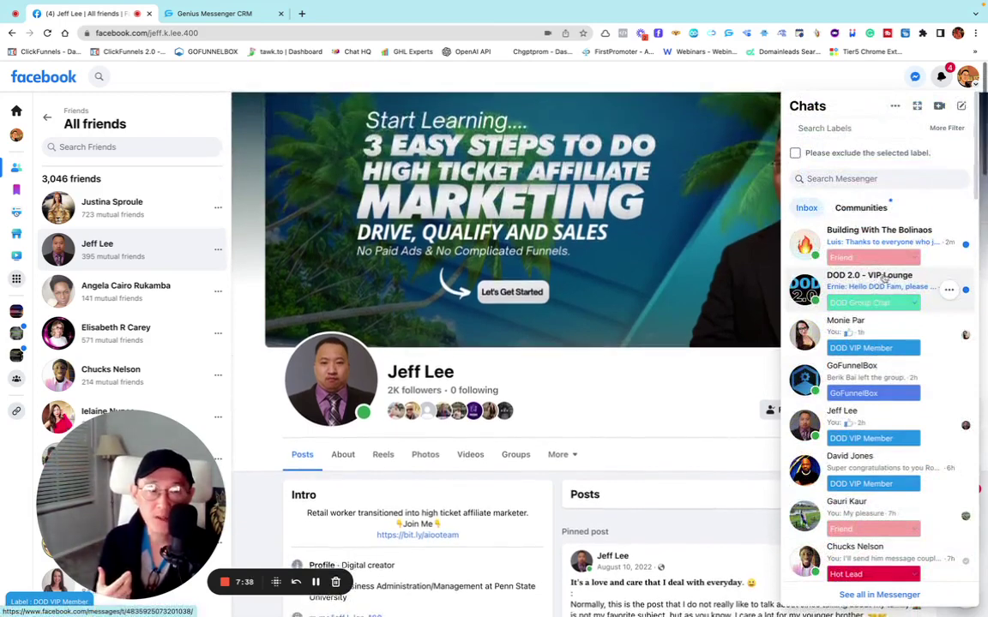
pyautogui.click(685, 376)
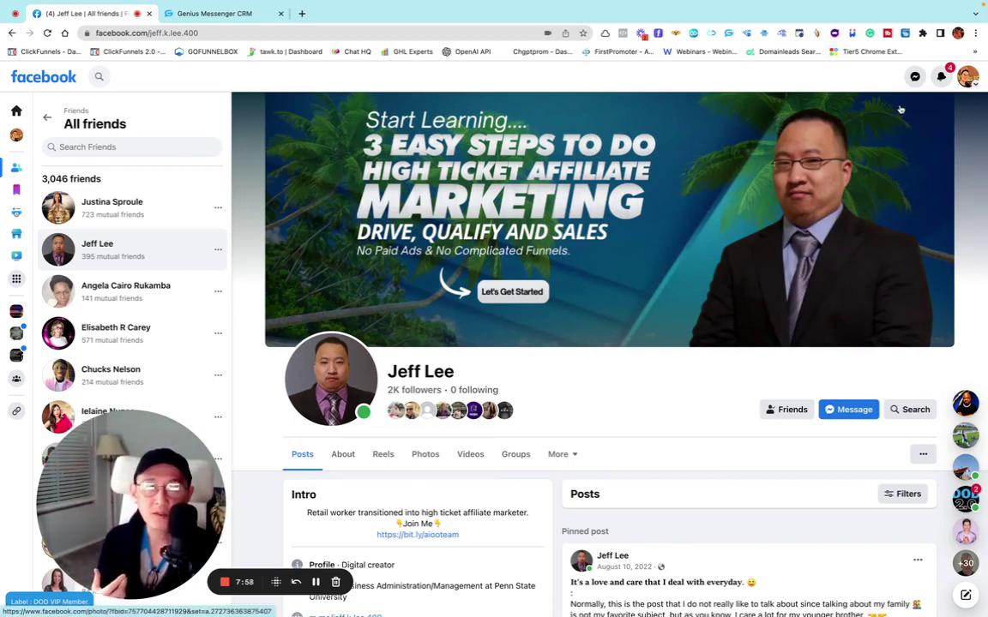
pyautogui.click(915, 78)
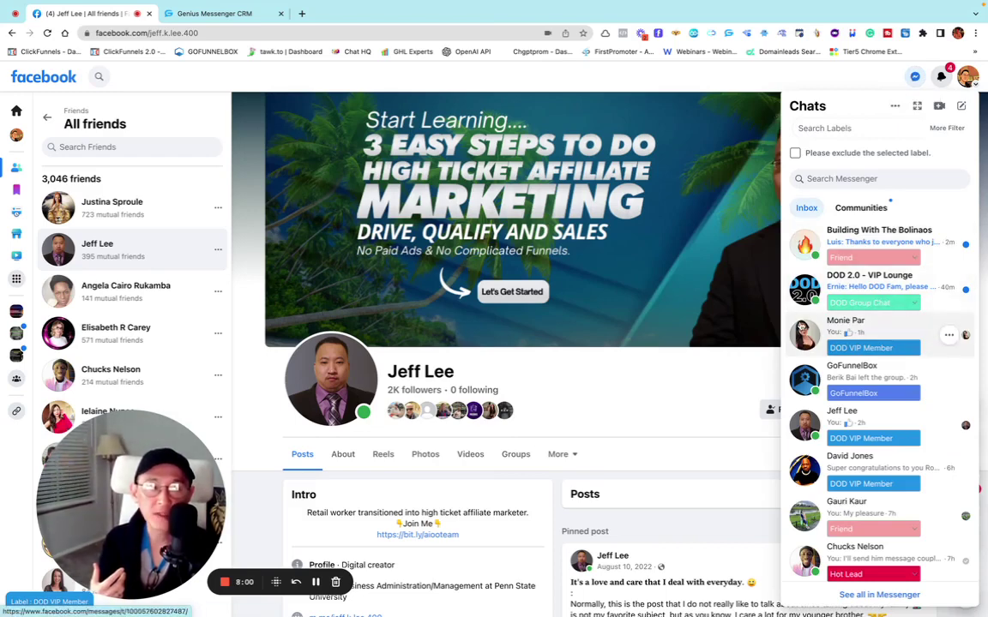
pyautogui.scroll(-2, 854, 336)
pyautogui.scroll(-1, 855, 336)
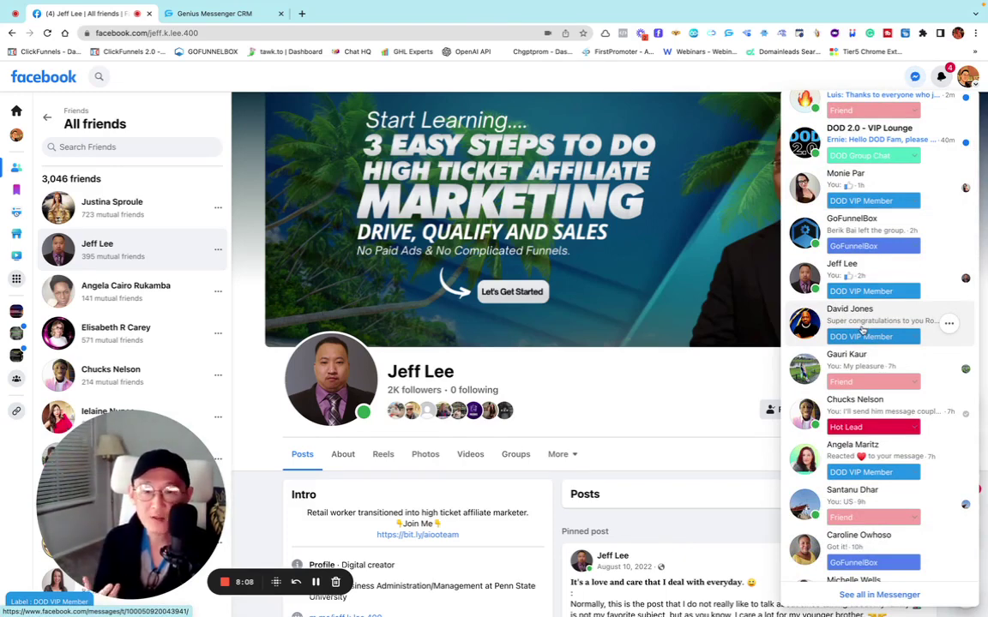
pyautogui.scroll(3, 868, 332)
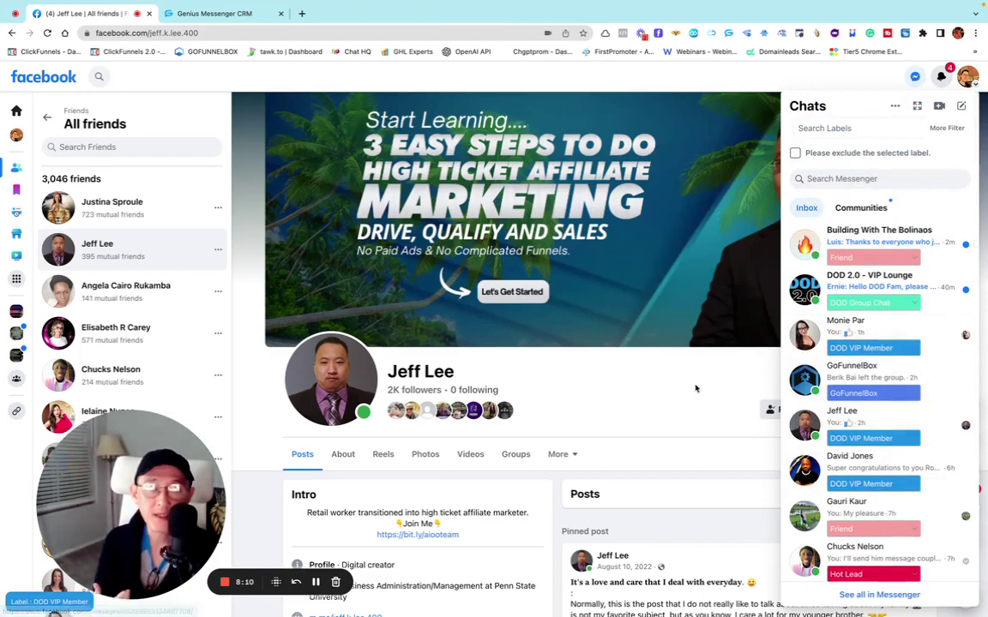
pyautogui.click(785, 430)
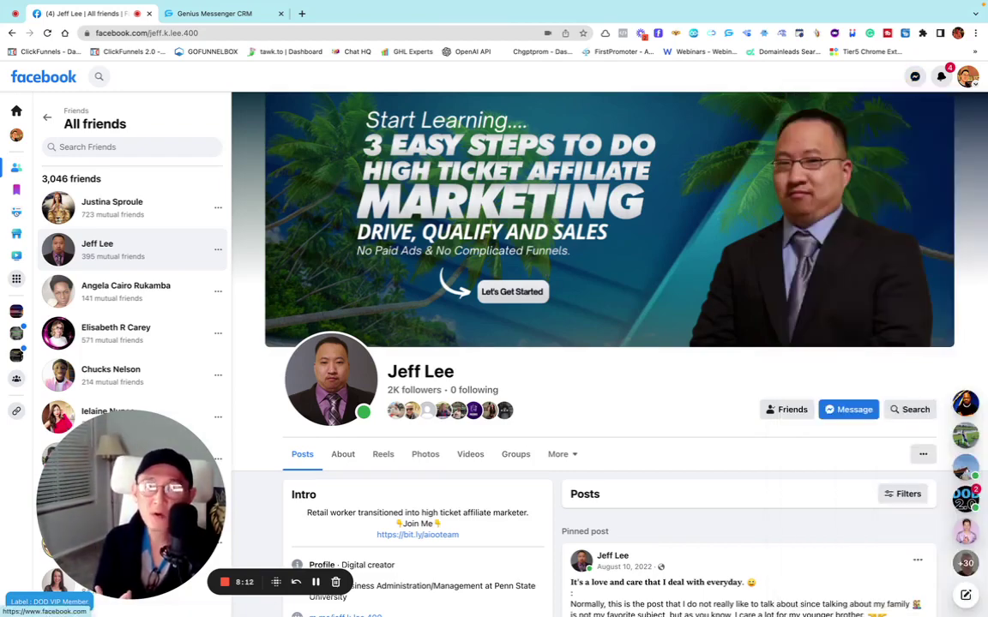
# - Go to the Friends section from the home feed and open Custom Lists
pyautogui.click(16, 111)
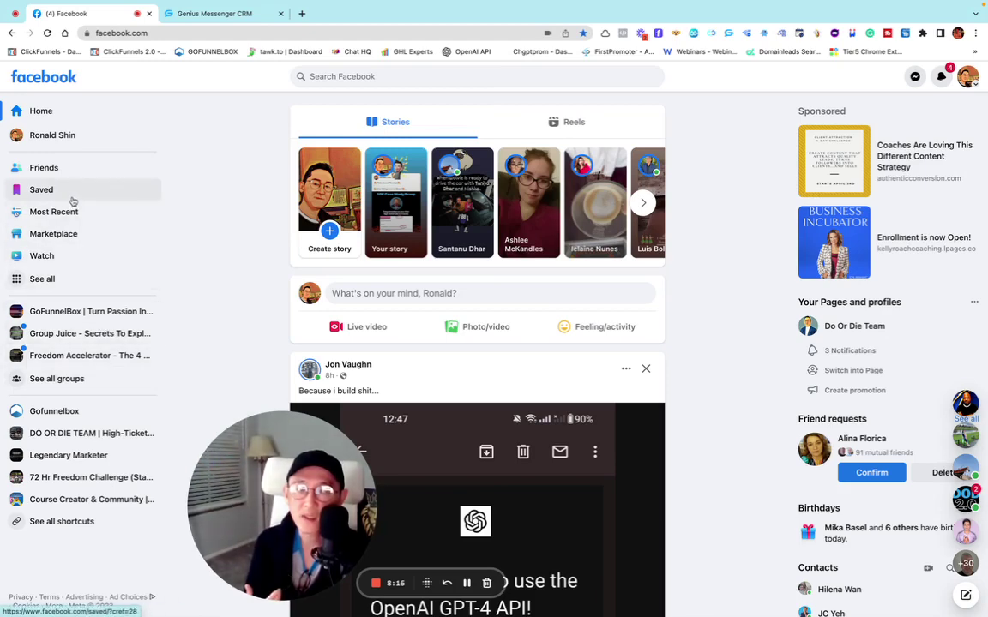
pyautogui.click(45, 170)
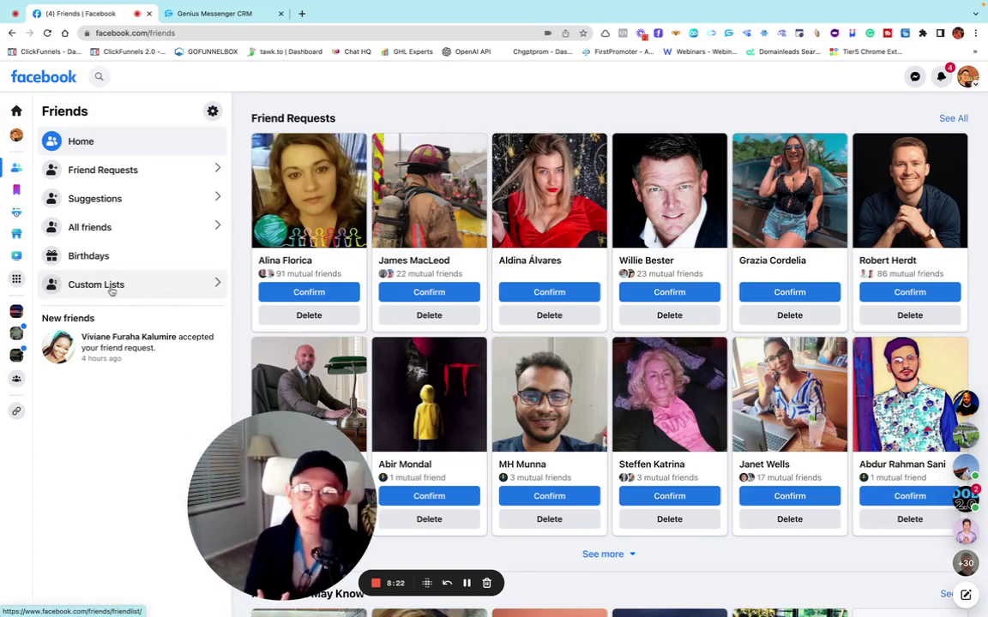
pyautogui.click(132, 289)
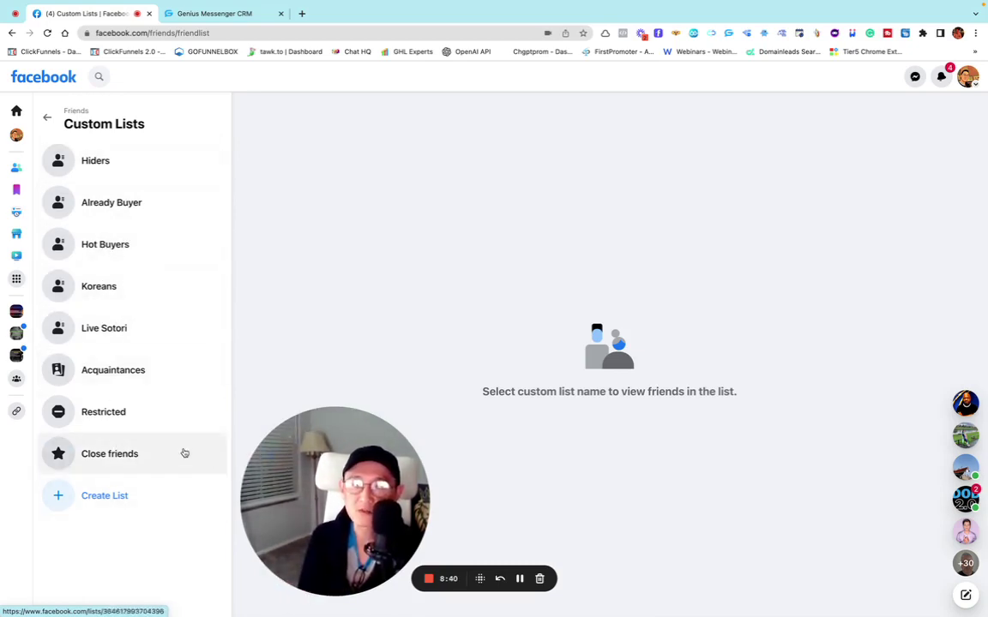
# - Delete the Hiders custom list
pyautogui.click(88, 163)
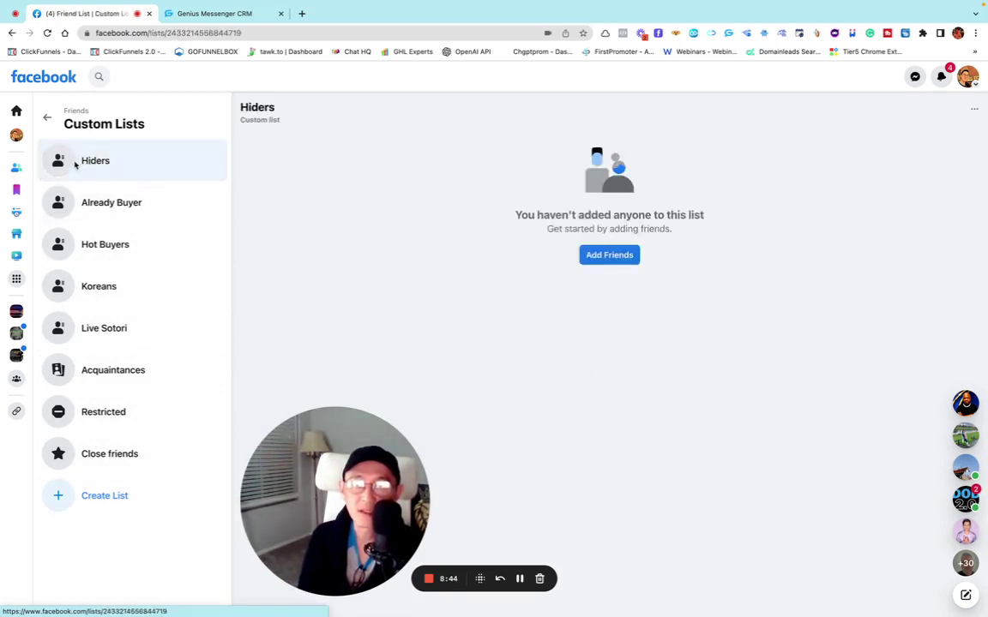
pyautogui.click(974, 109)
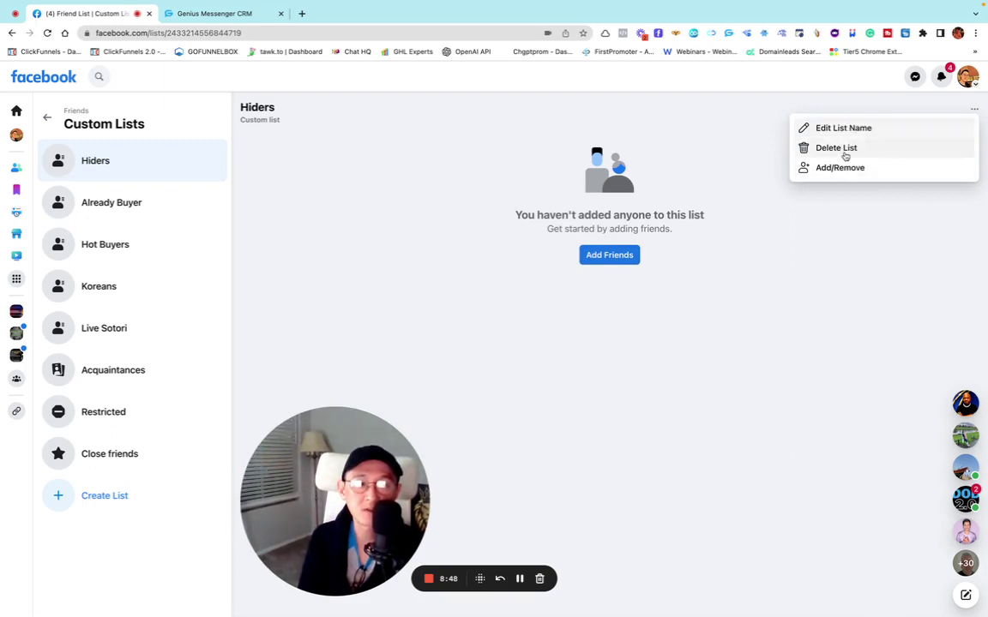
pyautogui.click(810, 148)
pyautogui.click(600, 403)
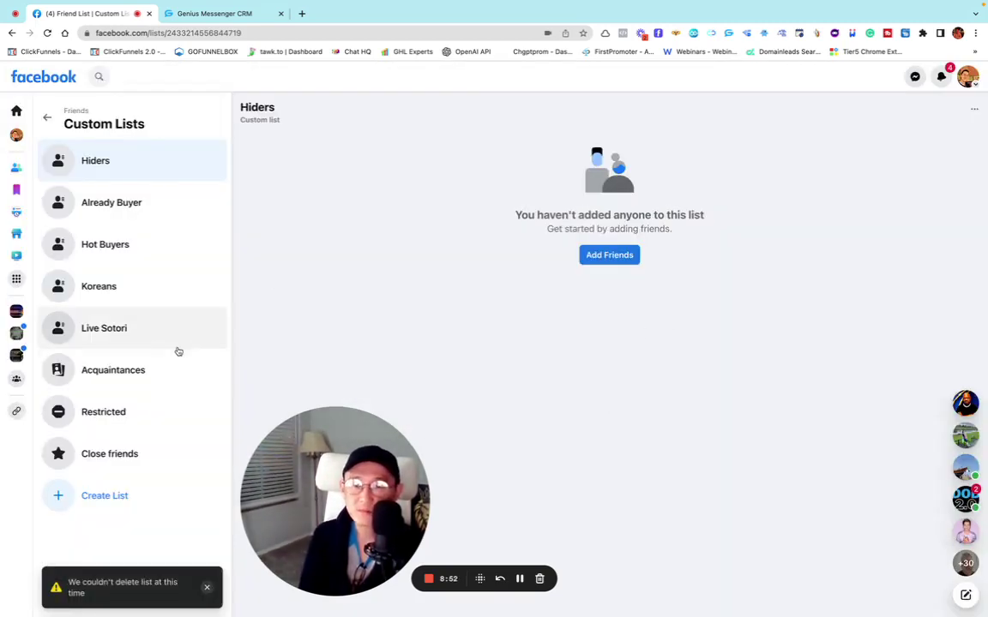
# - Create a new custom friend list named "cold leads"
pyautogui.click(113, 498)
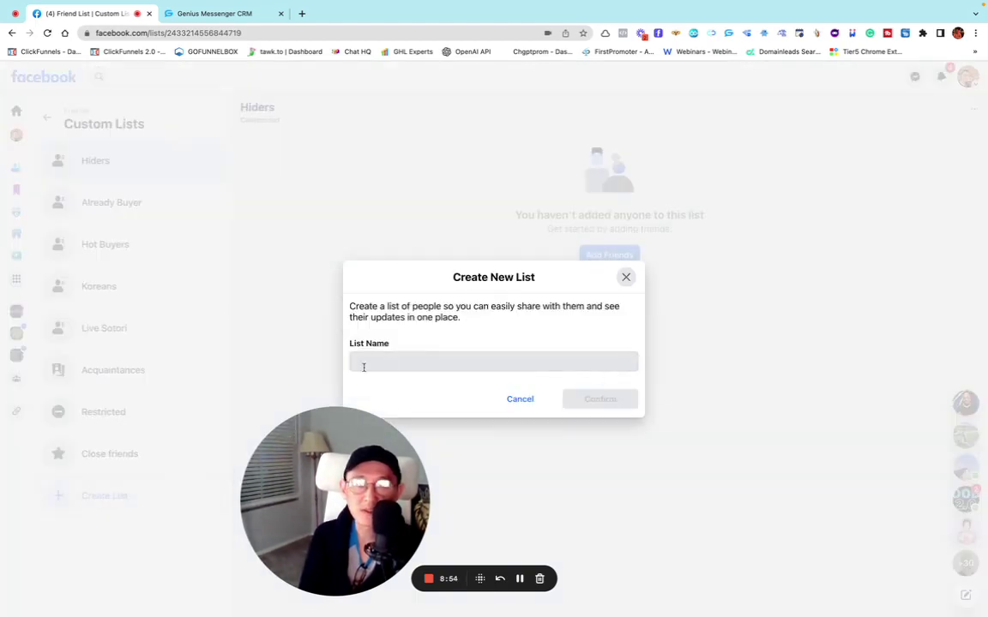
pyautogui.click(398, 363)
pyautogui.write('co')
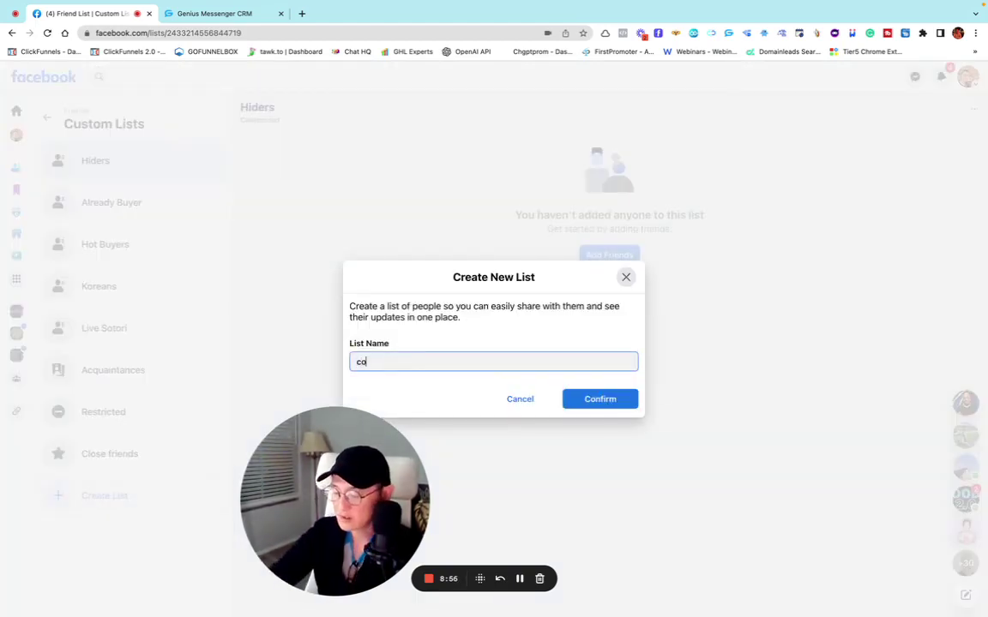
pyautogui.write('ld leads')
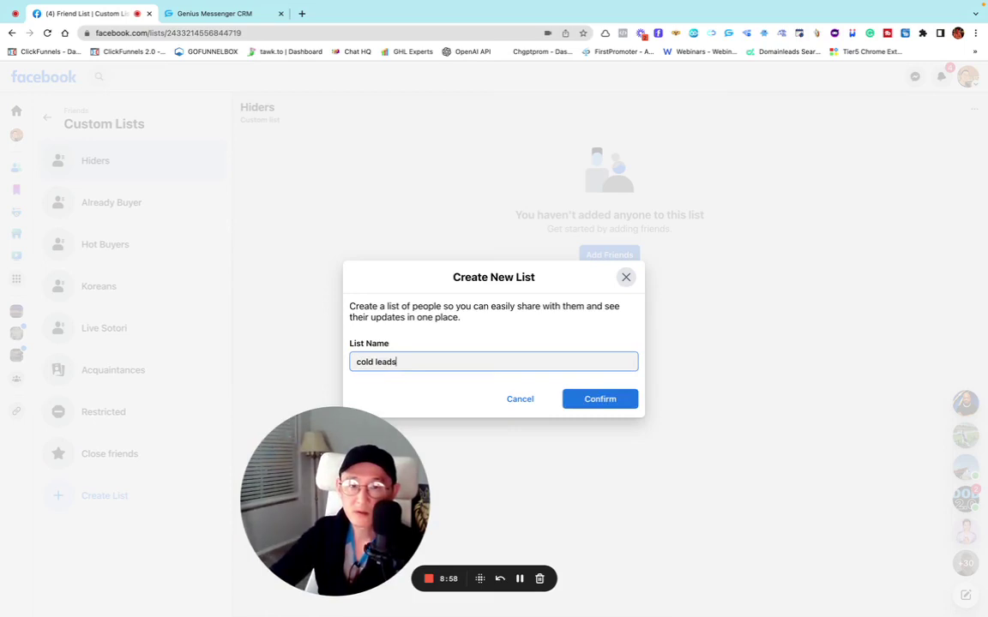
pyautogui.click(590, 403)
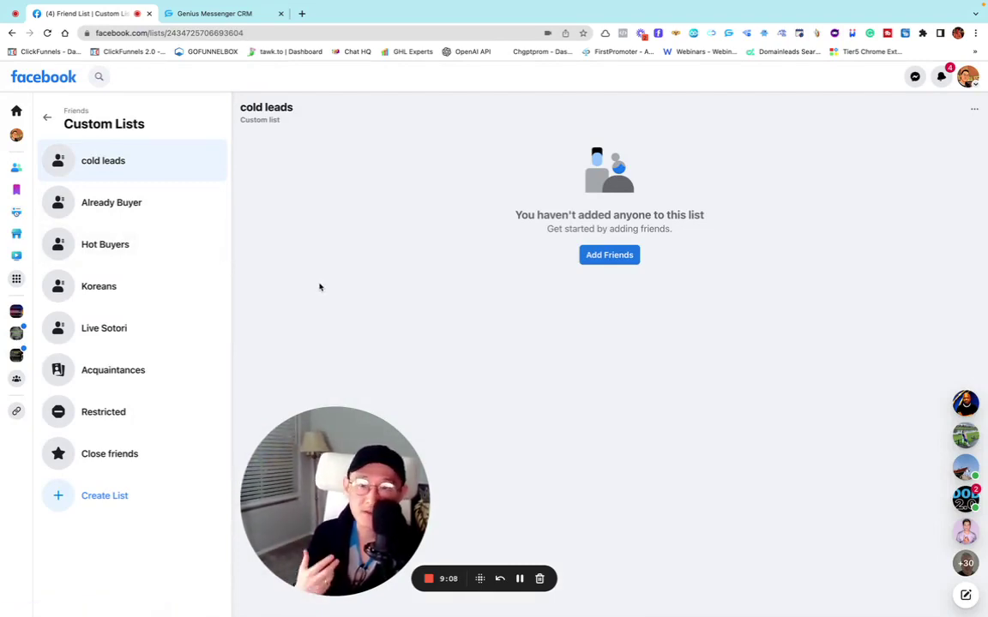
# - Visit the account's own profile and return to the Friends overview page
pyautogui.click(16, 111)
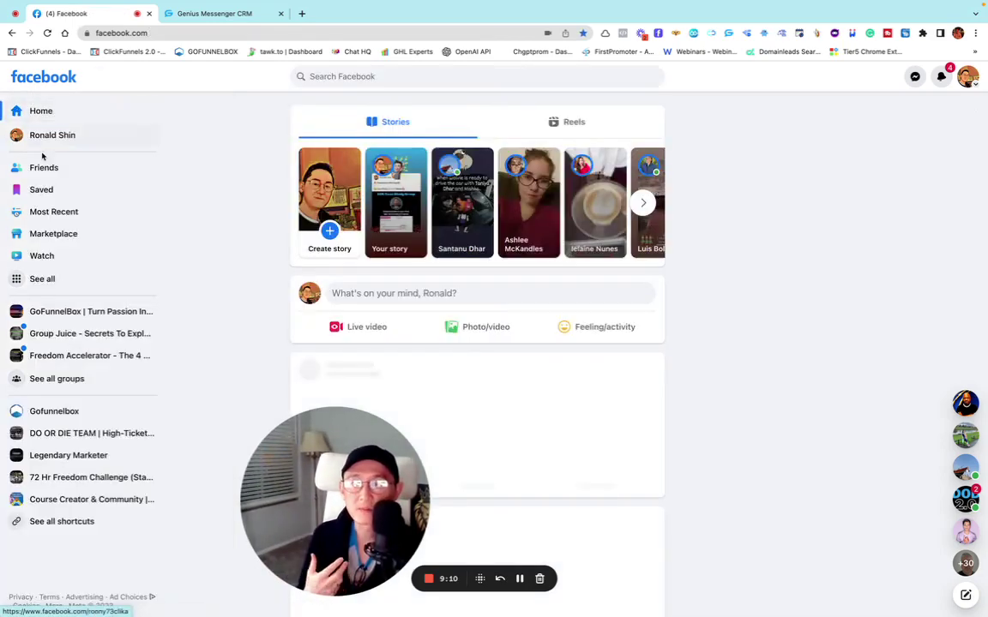
pyautogui.click(52, 134)
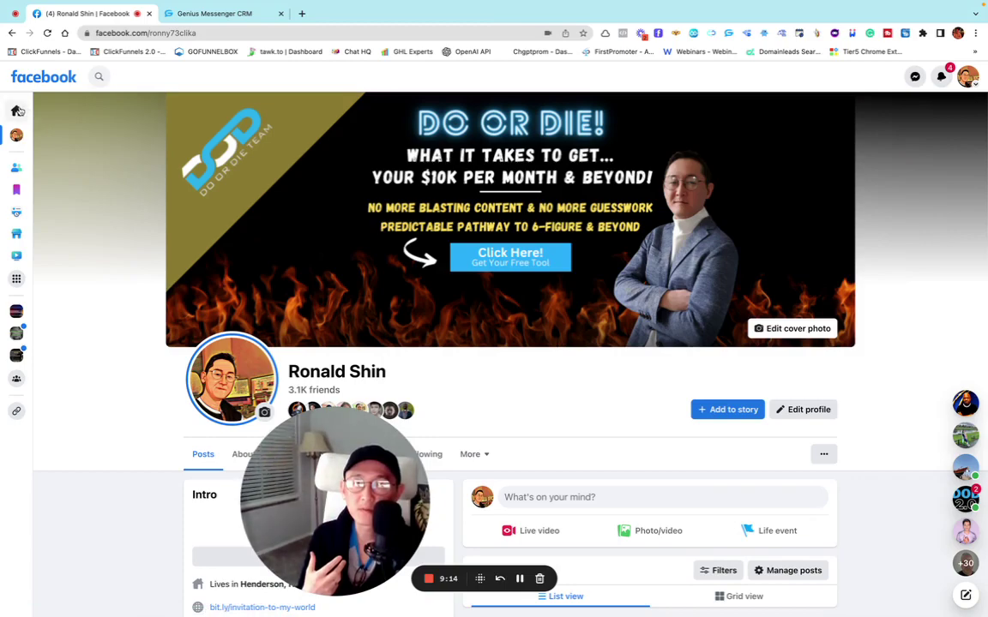
pyautogui.click(16, 111)
pyautogui.click(47, 168)
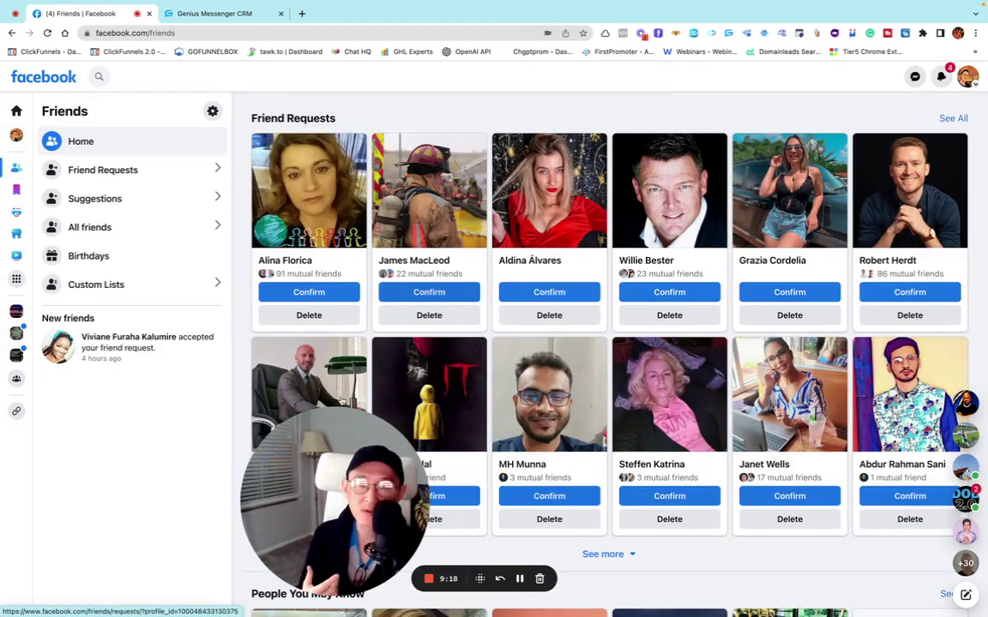
pyautogui.moveTo(361, 474); pyautogui.dragTo(160, 483)
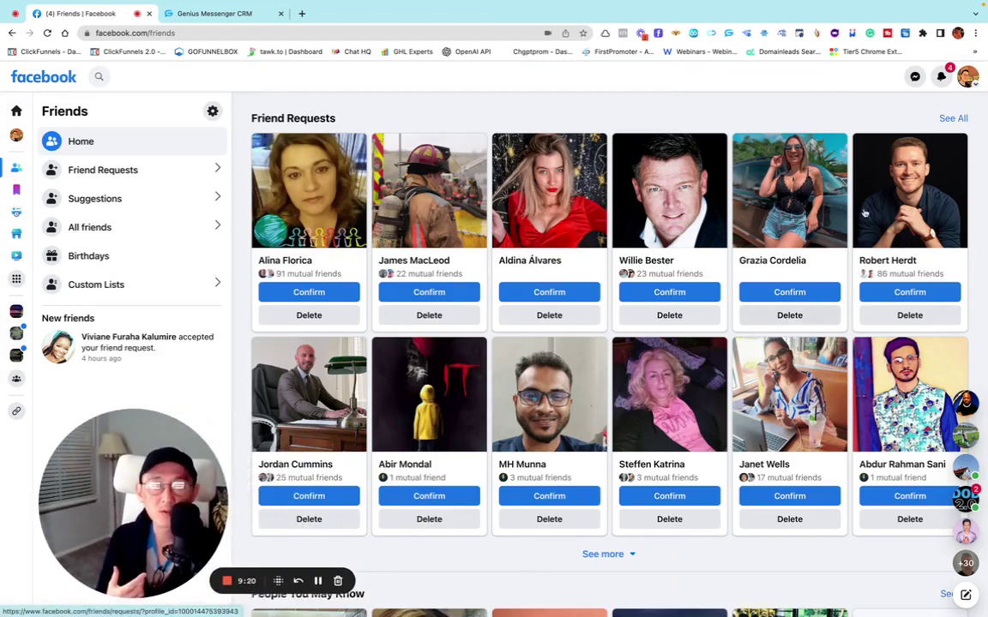
# - Open the Messenger chats list over the Friends page, look through the conversation labels and close it
pyautogui.click(914, 77)
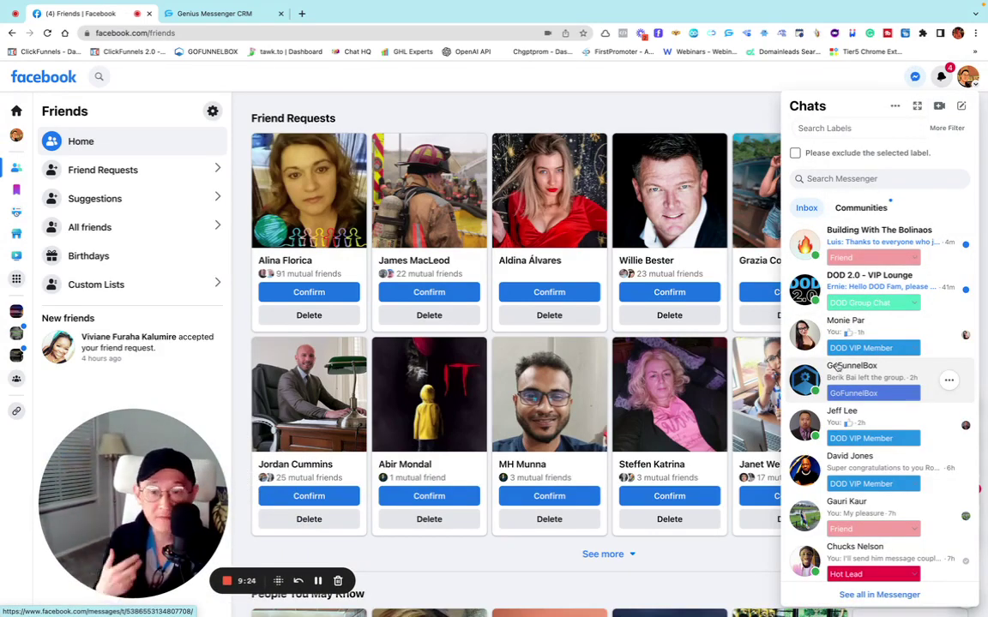
pyautogui.scroll(-3, 868, 392)
pyautogui.scroll(-3, 868, 391)
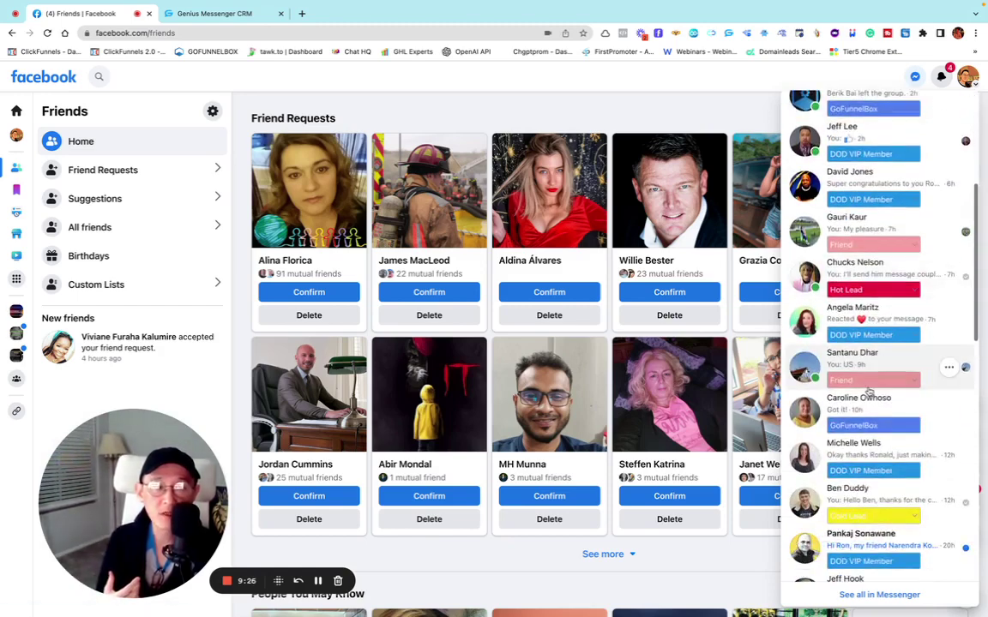
pyautogui.scroll(6, 858, 391)
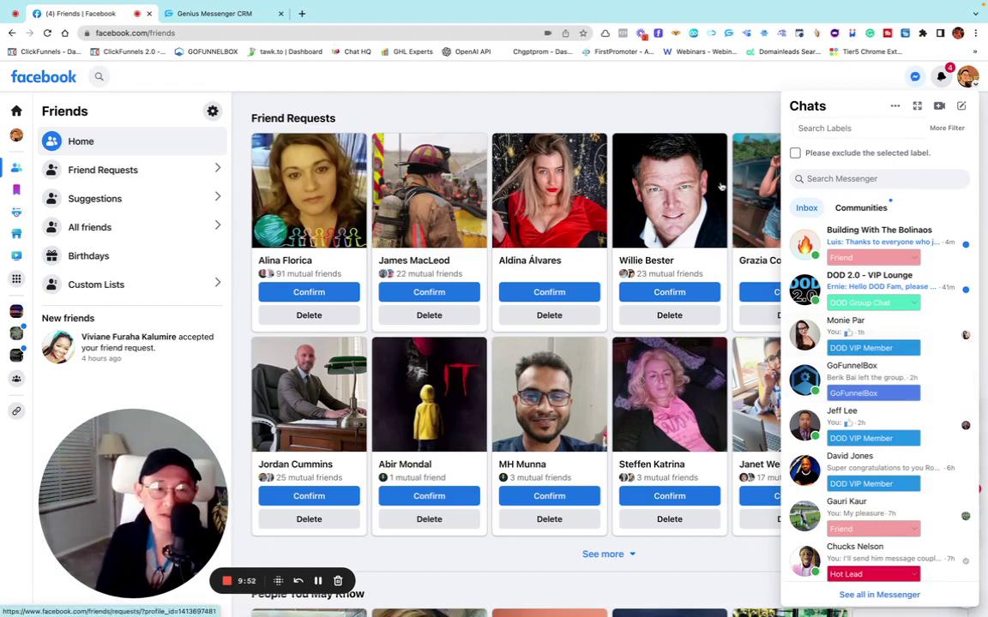
pyautogui.click(743, 91)
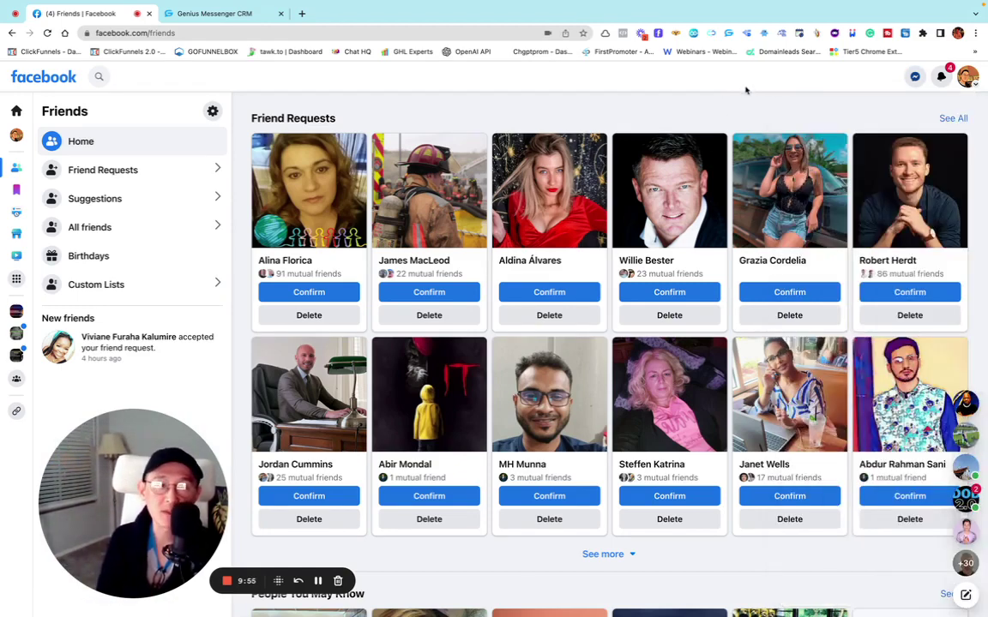
# - Open the Genius Messenger CRM extension and look through the friends assigned to the Cold Lead label
pyautogui.click(728, 34)
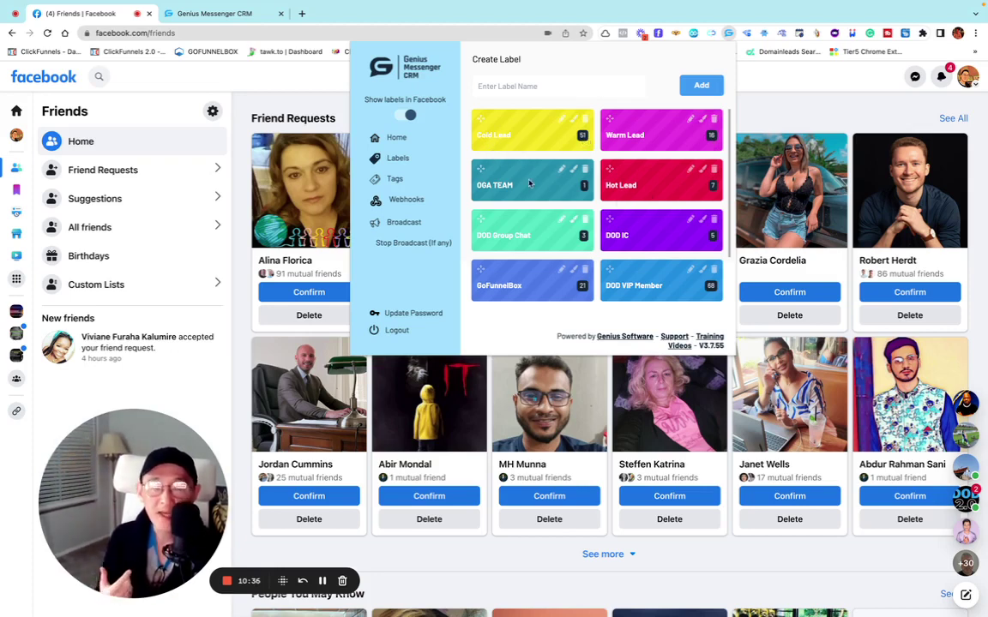
pyautogui.click(515, 134)
pyautogui.scroll(-10, 592, 203)
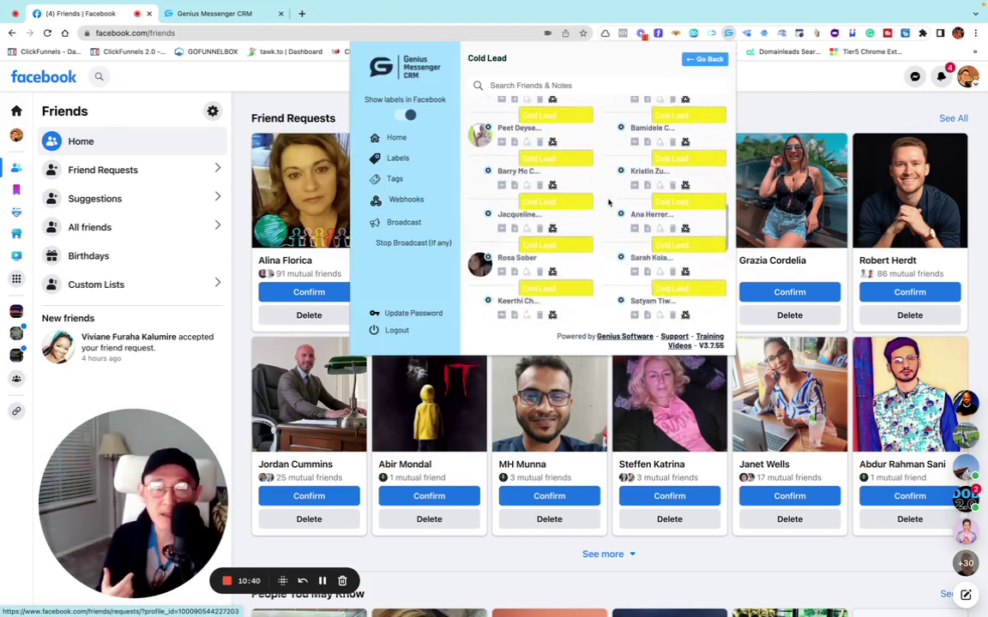
pyautogui.scroll(10, 608, 202)
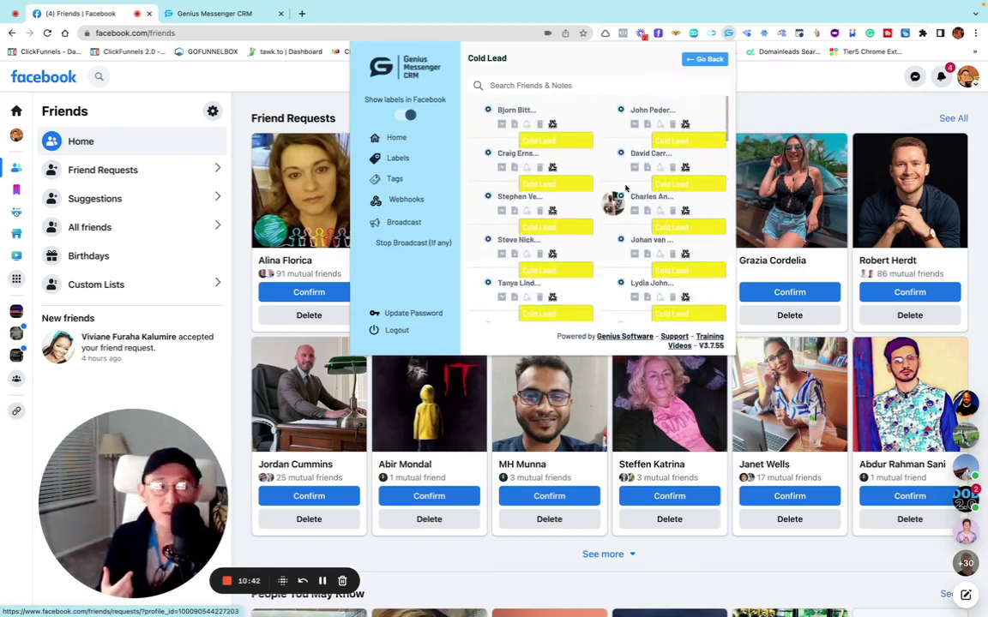
# - Examine how older Messenger conversations are labeled far down the chats list, and close the list
pyautogui.click(915, 77)
pyautogui.click(915, 77)
pyautogui.scroll(-10, 894, 269)
pyautogui.scroll(-10, 894, 268)
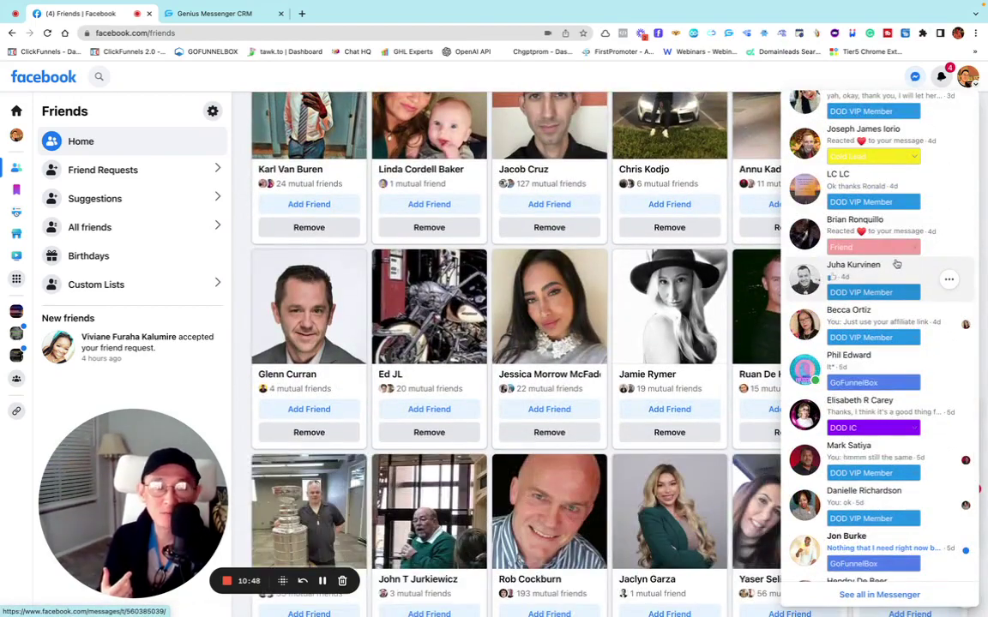
pyautogui.scroll(-10, 898, 264)
pyautogui.scroll(20, 896, 265)
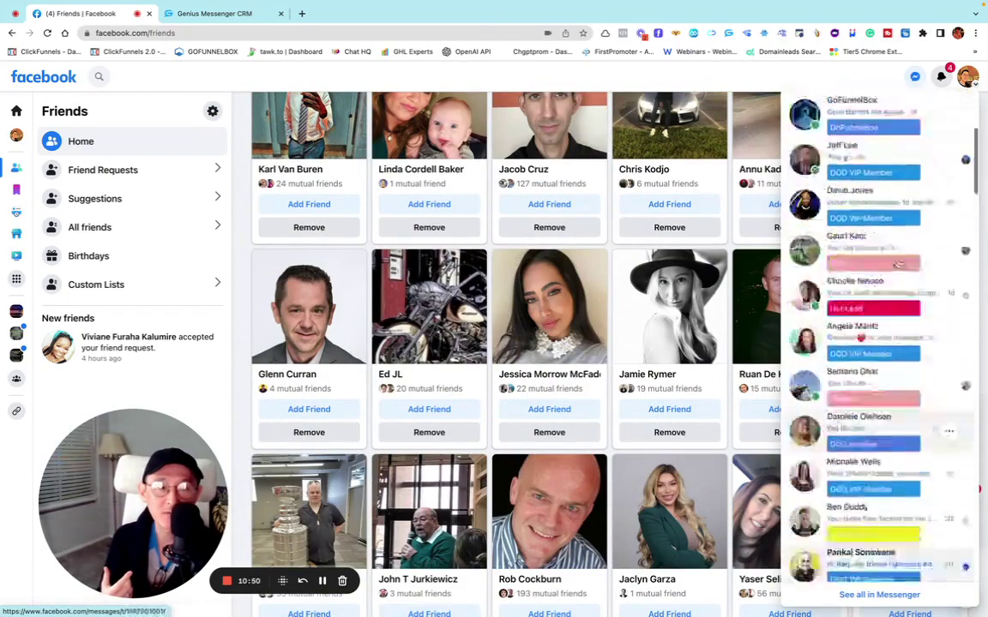
pyautogui.scroll(6, 897, 264)
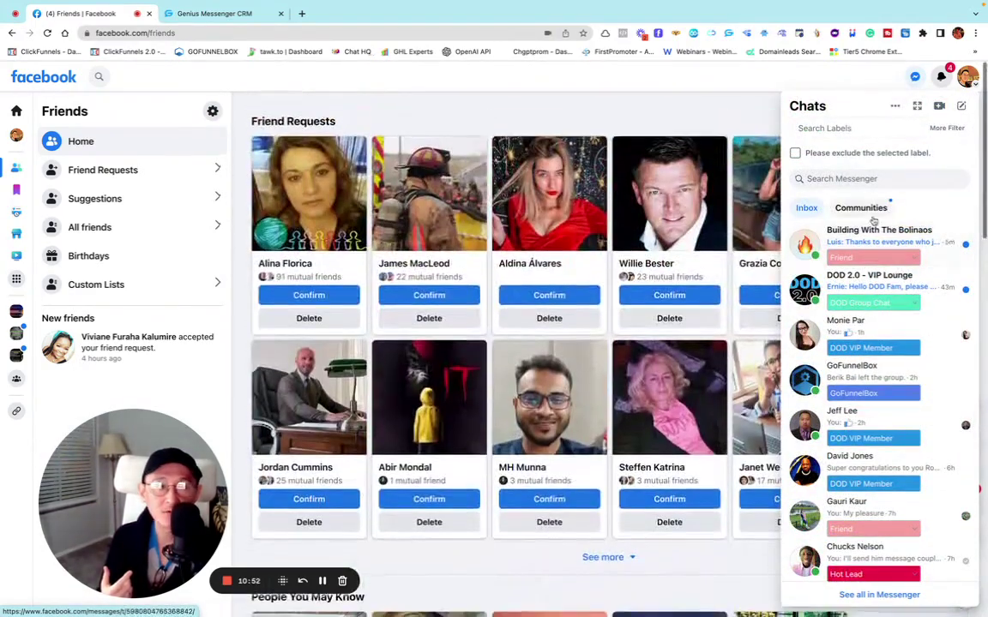
pyautogui.click(739, 86)
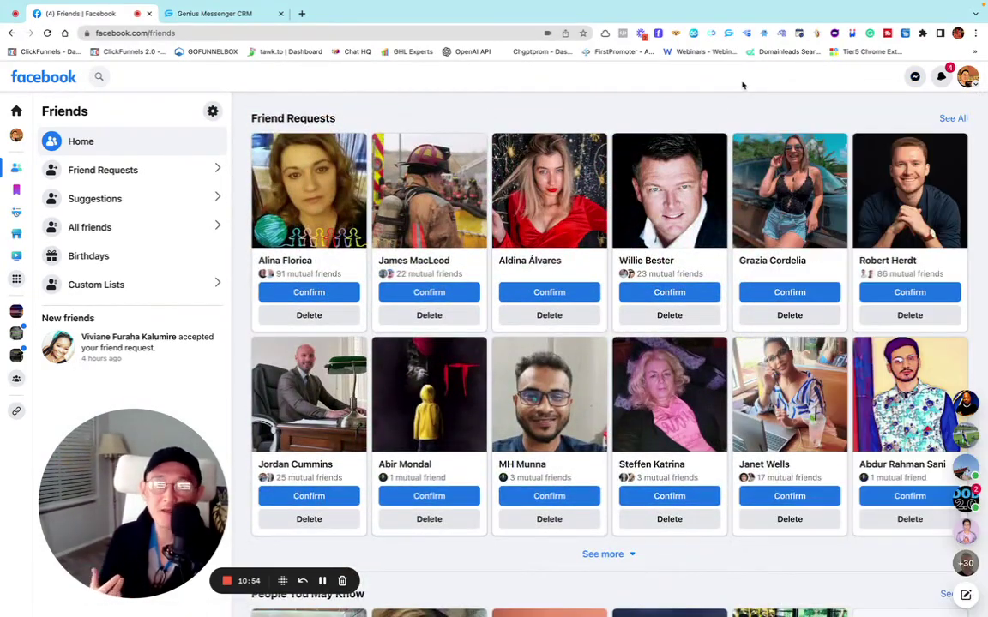
# - Reopen the Cold Lead label in the Genius Messenger CRM extension and review its friends as a broadcast audience
pyautogui.click(728, 33)
pyautogui.click(498, 137)
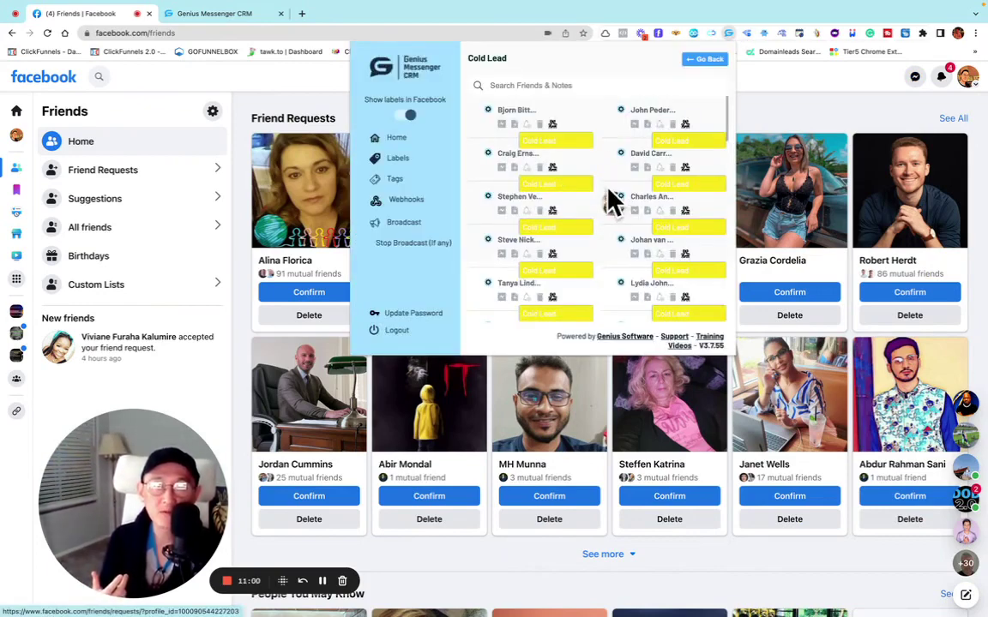
pyautogui.scroll(-5, 611, 195)
pyautogui.scroll(-5, 609, 190)
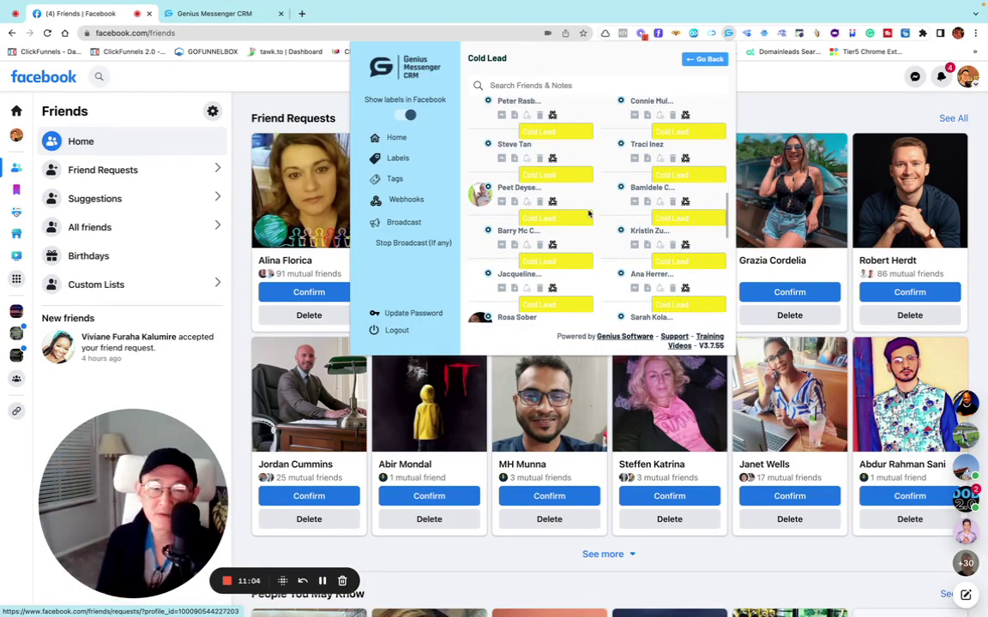
pyautogui.scroll(10, 603, 214)
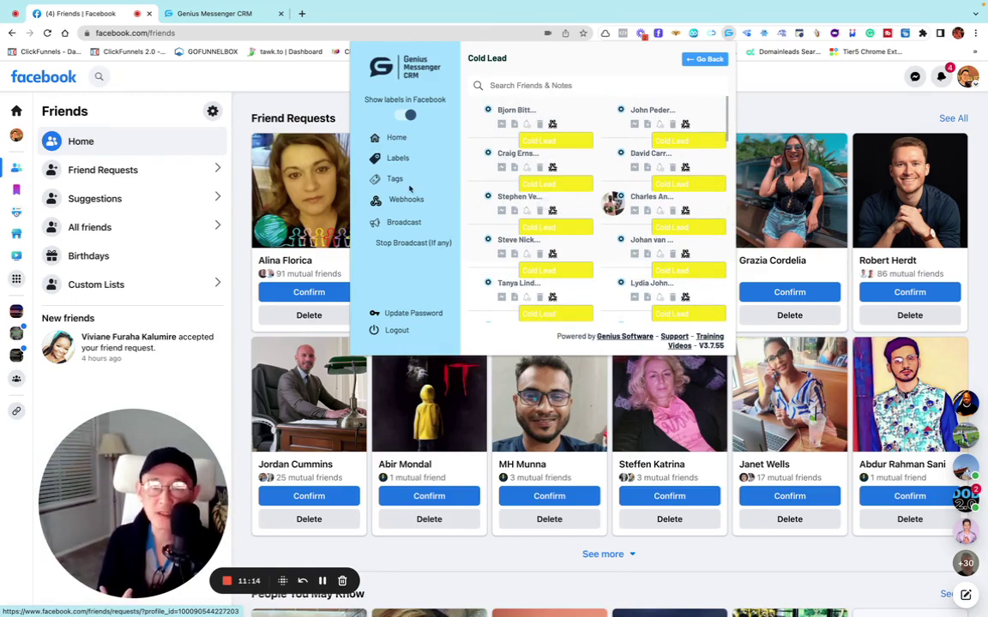
# - Open the Broadcast page of Genius Messenger CRM
pyautogui.click(433, 223)
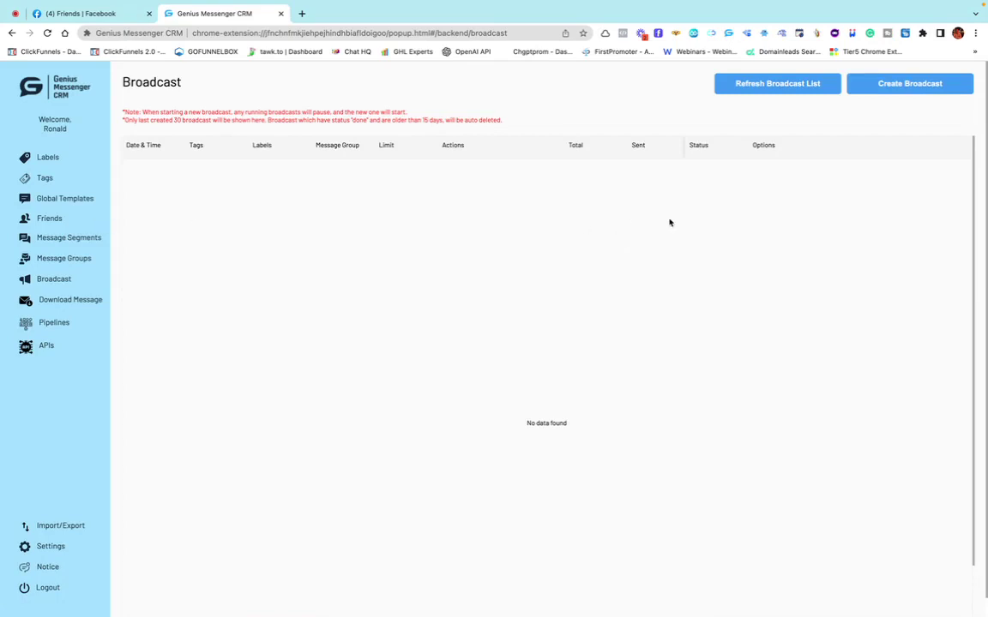
# - Start a new broadcast in Genius Messenger CRM that targets tags, and narrow its audience to the Cold Lead label
pyautogui.click(920, 93)
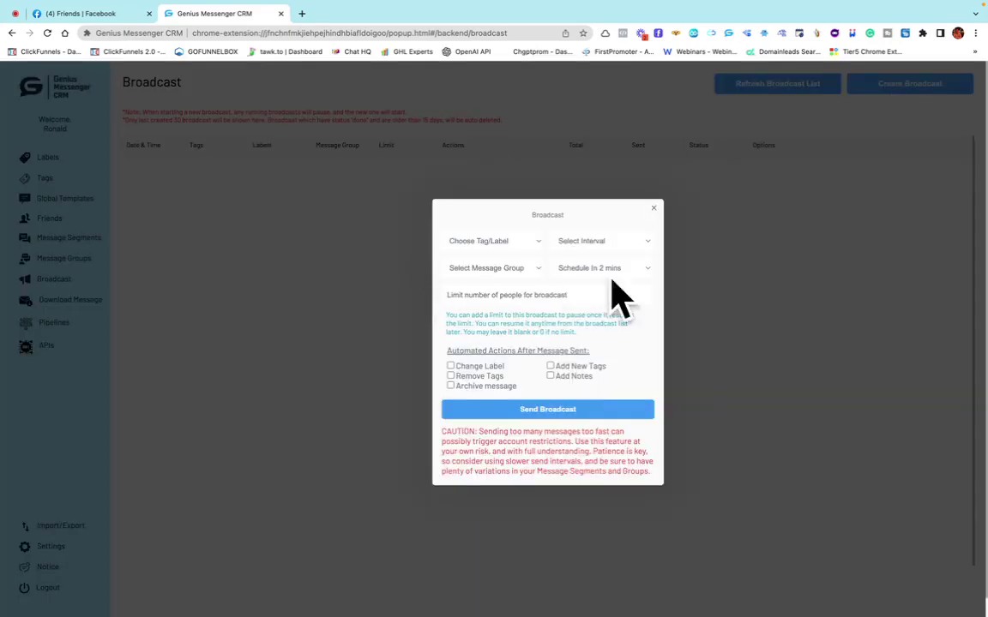
pyautogui.click(477, 240)
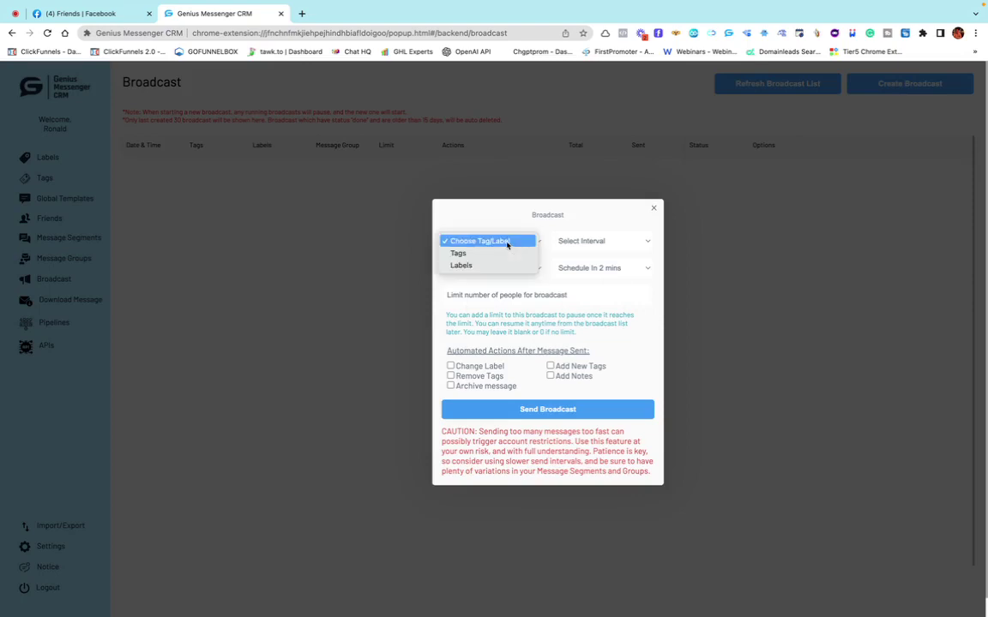
pyautogui.click(459, 253)
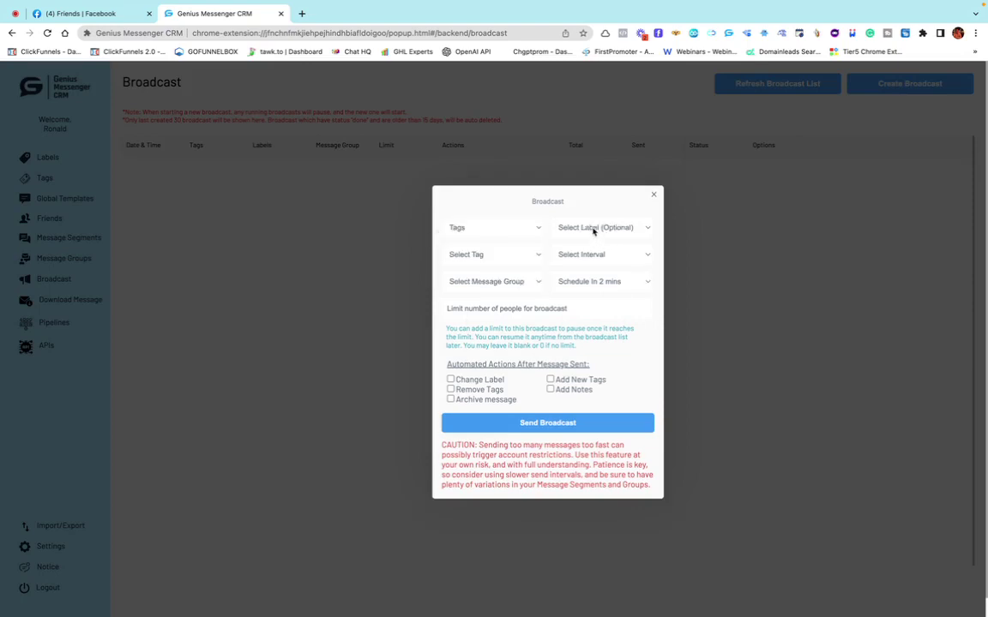
pyautogui.click(591, 227)
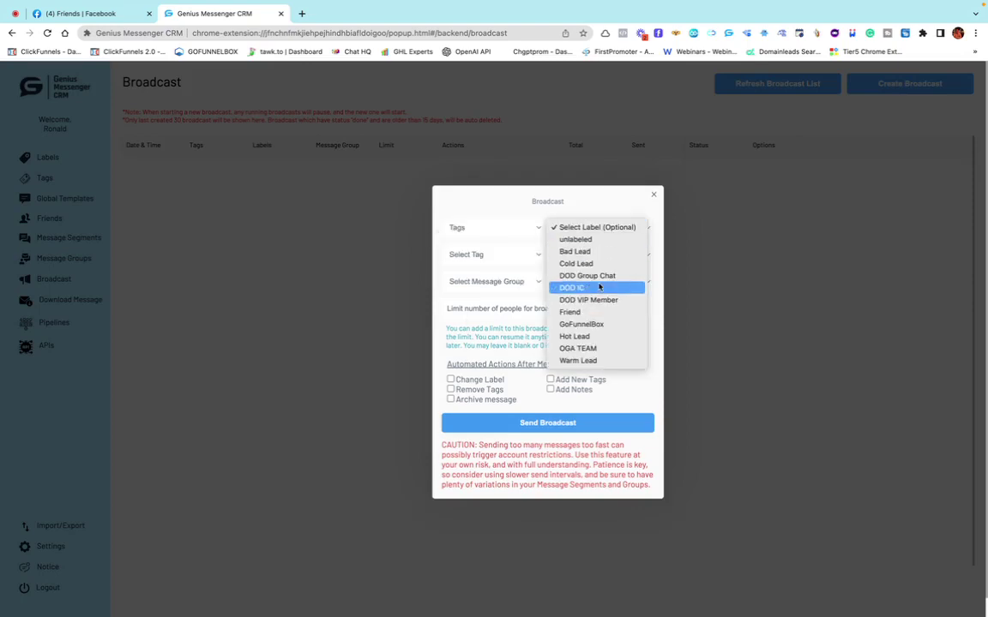
pyautogui.click(591, 264)
pyautogui.click(478, 256)
pyautogui.click(595, 258)
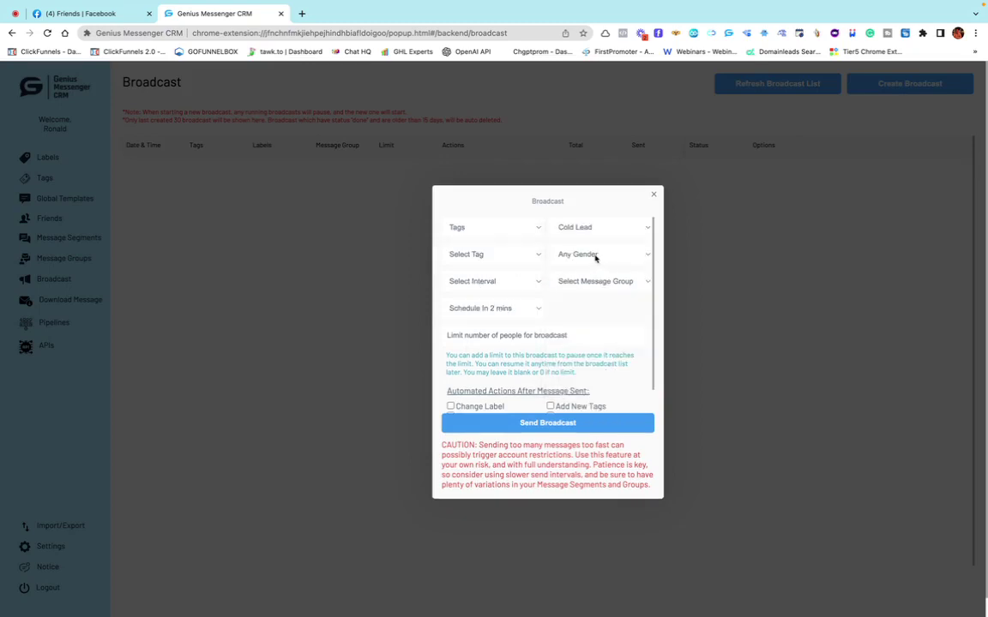
# - Set the broadcast's sending interval to 5 mins and check which message groups are available
pyautogui.click(484, 283)
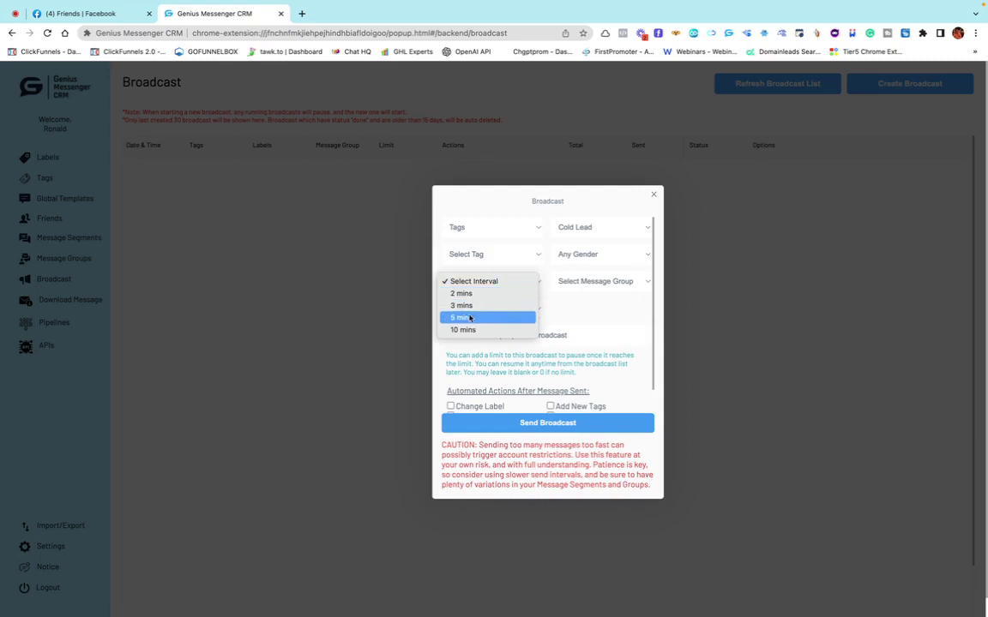
pyautogui.click(465, 318)
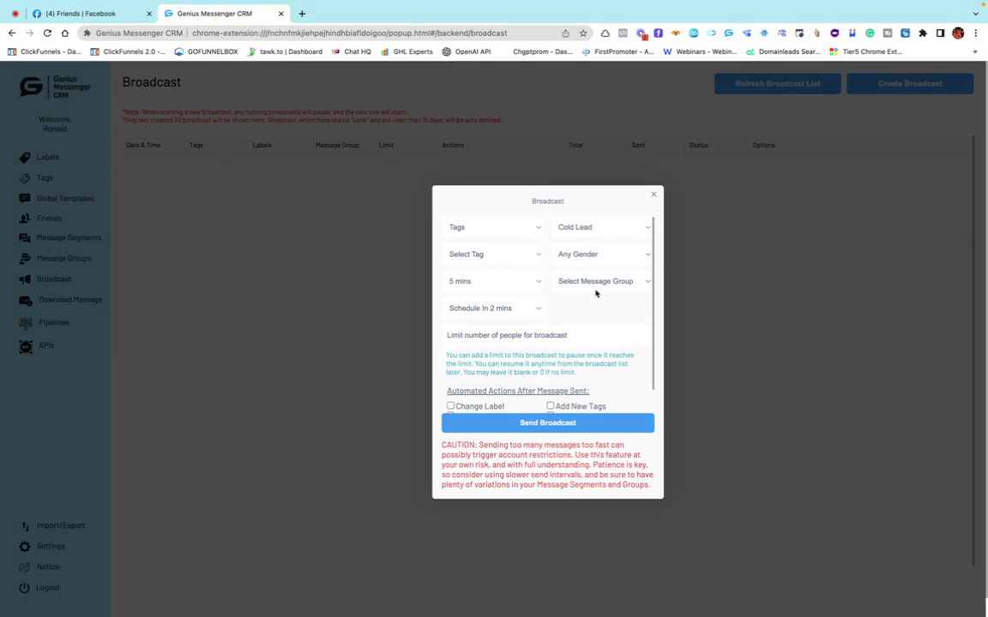
pyautogui.click(483, 285)
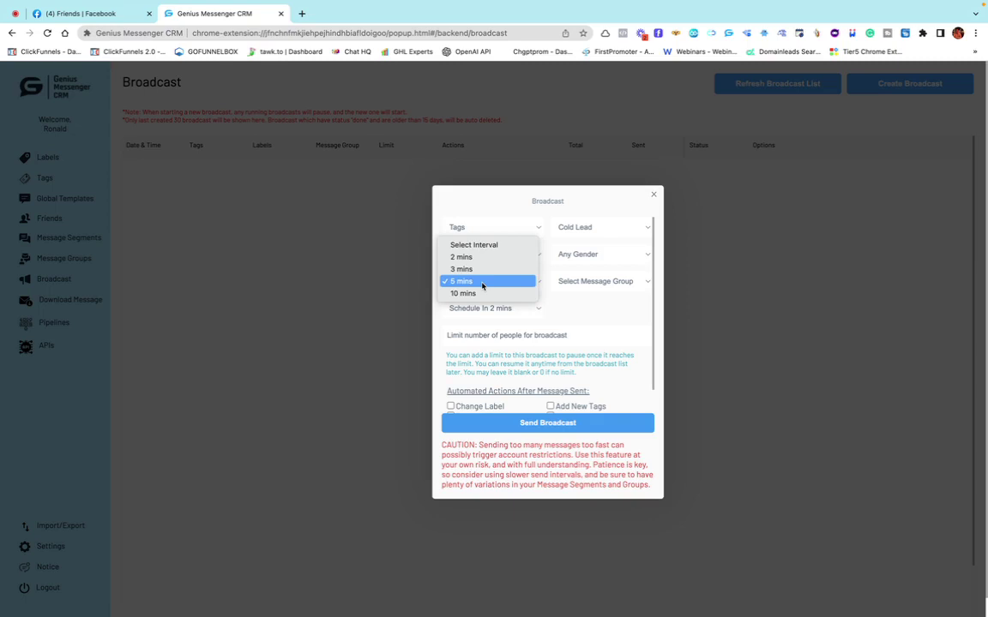
pyautogui.click(482, 284)
pyautogui.click(608, 283)
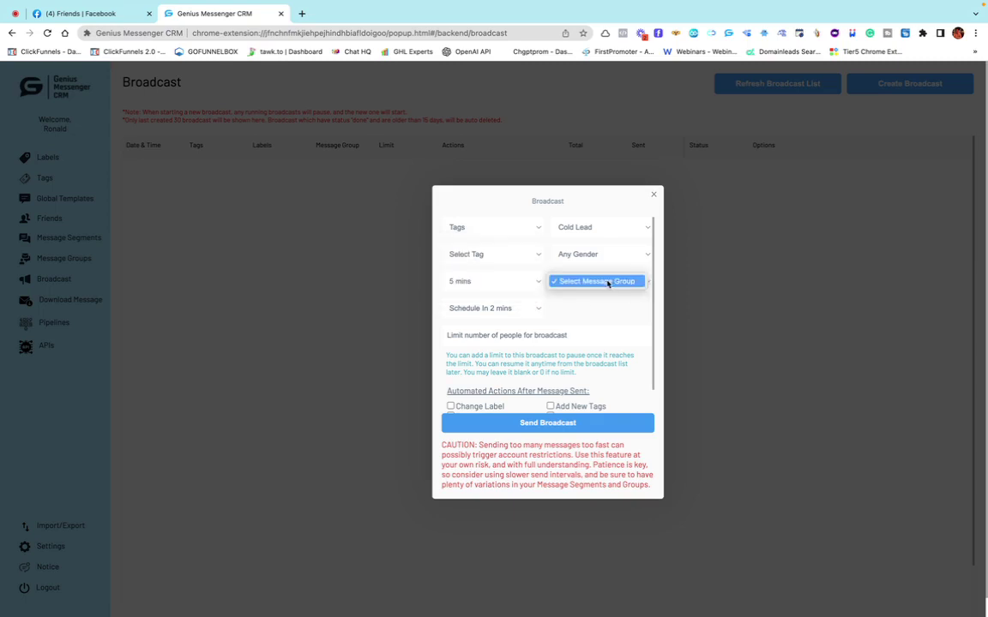
pyautogui.click(595, 293)
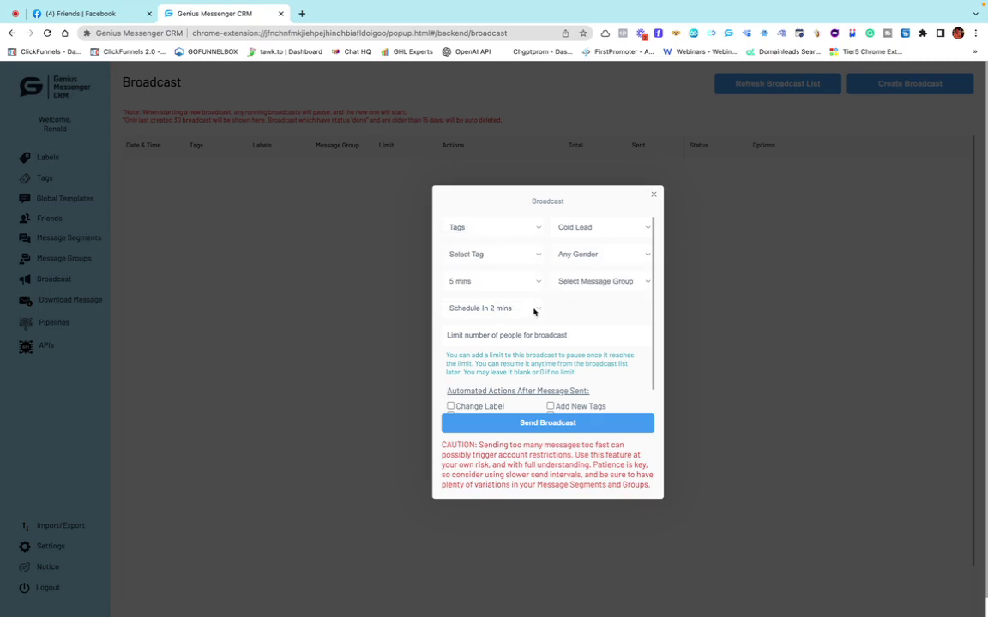
# - Set the broadcast to Schedule Later for 03/28/2023 at 09:12 AM, and close the form without sending it
pyautogui.click(533, 311)
pyautogui.click(471, 320)
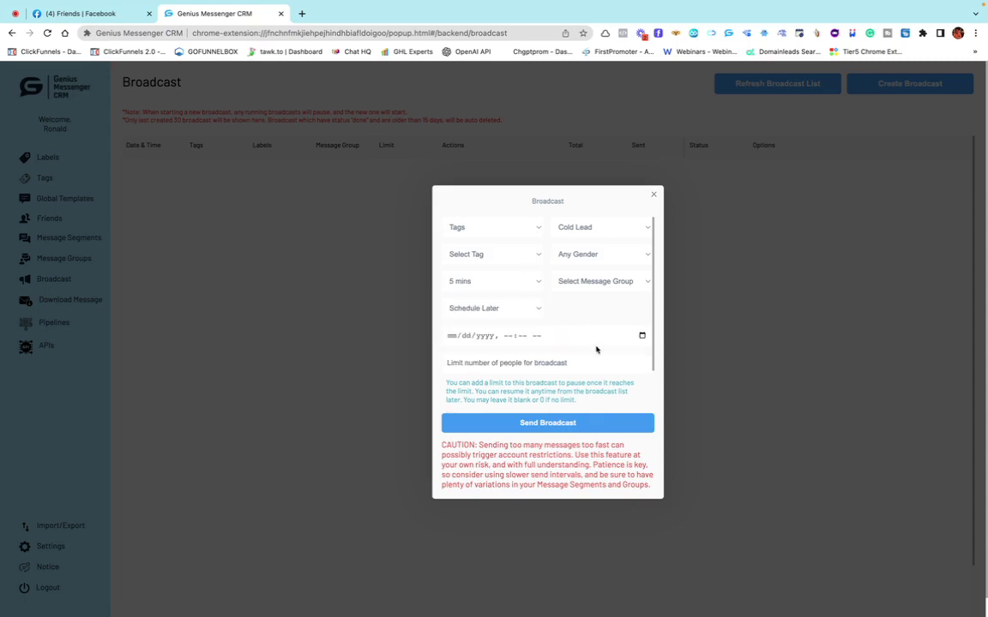
pyautogui.scroll(-1, 596, 349)
pyautogui.click(642, 302)
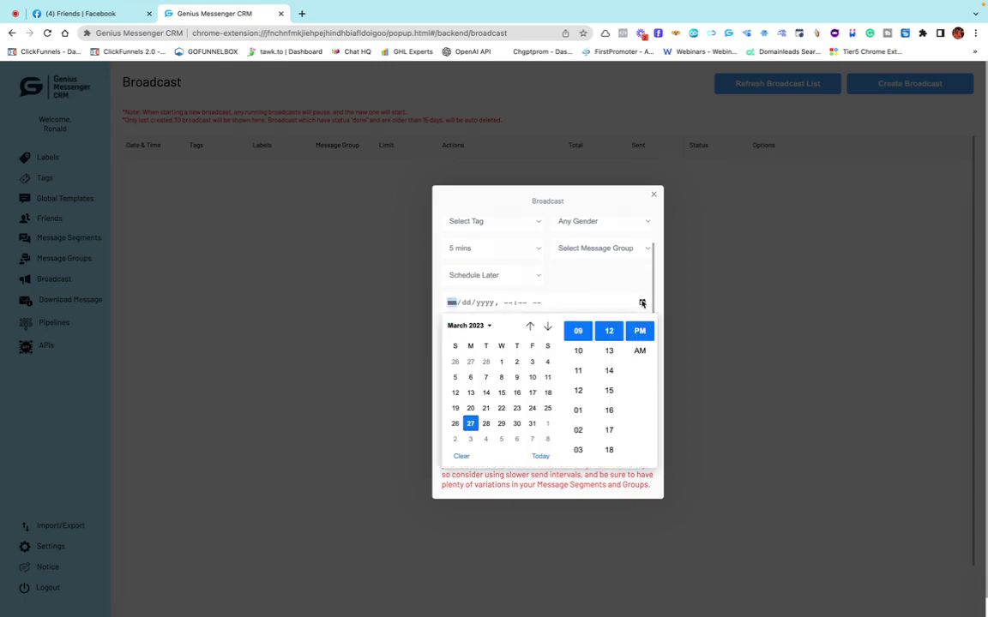
pyautogui.click(486, 424)
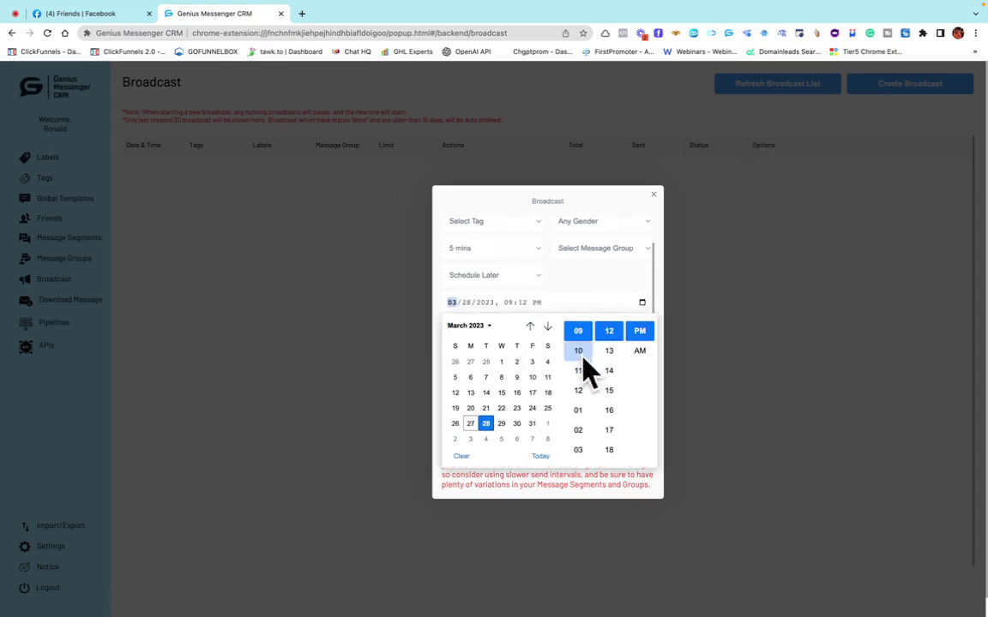
pyautogui.click(641, 353)
pyautogui.click(620, 302)
pyautogui.scroll(-3, 577, 326)
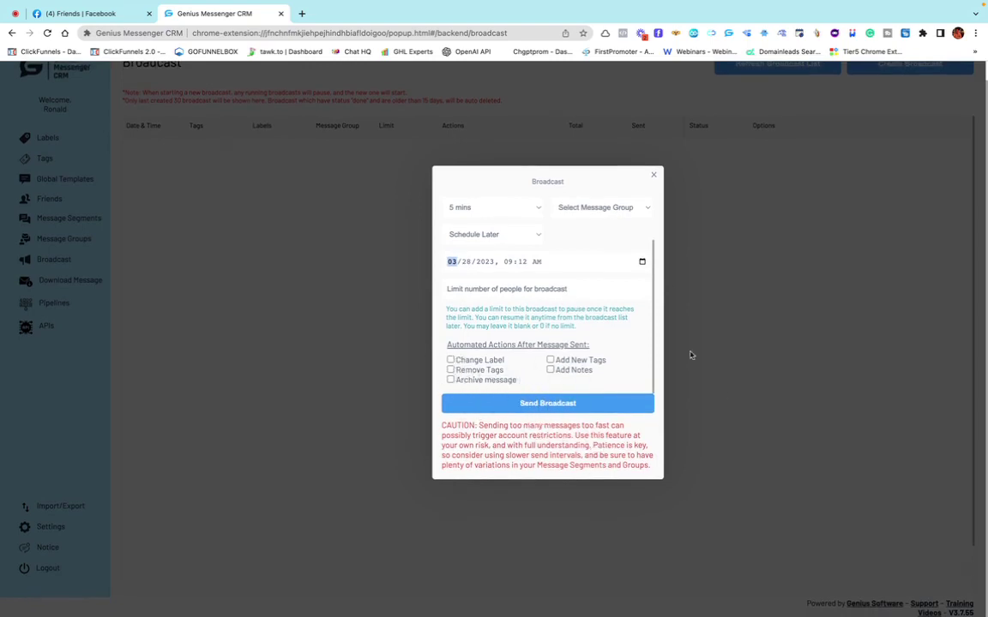
pyautogui.click(654, 175)
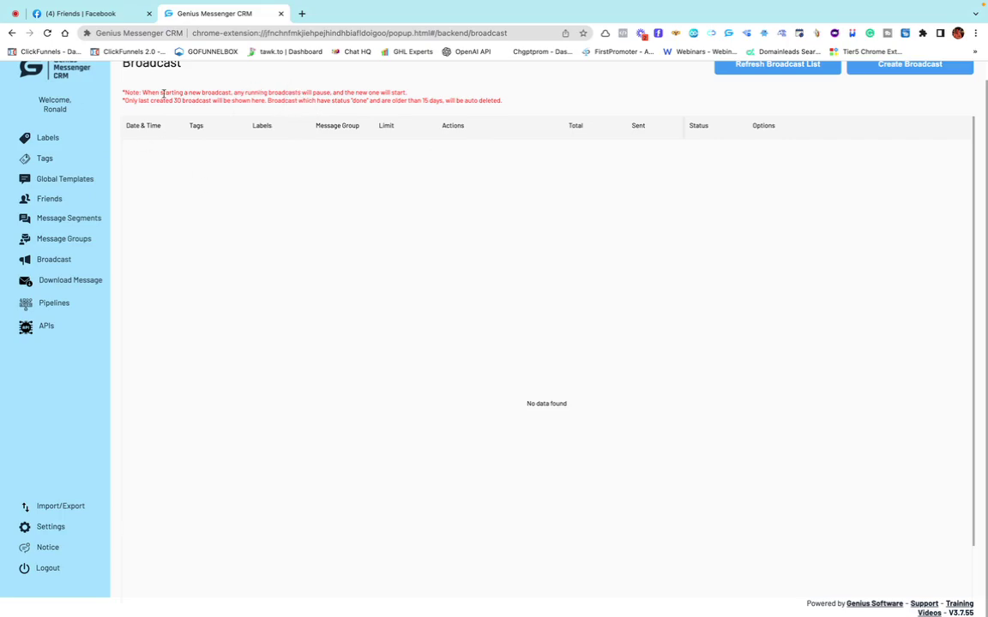
# - Switch to the Facebook Friends page and display the Cold Lead friends in the Genius Messenger CRM extension
pyautogui.click(81, 13)
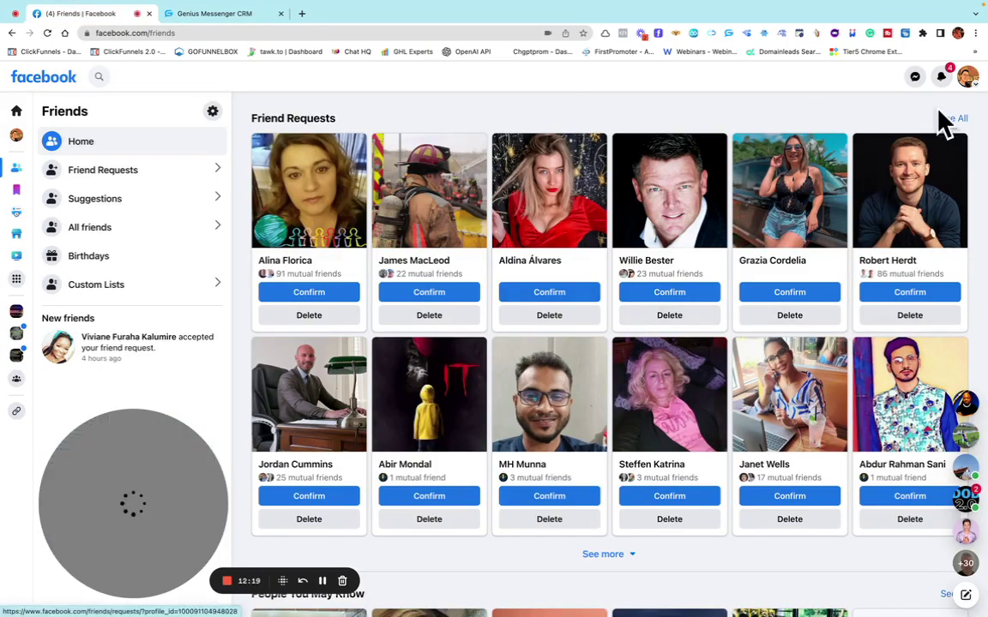
pyautogui.click(915, 76)
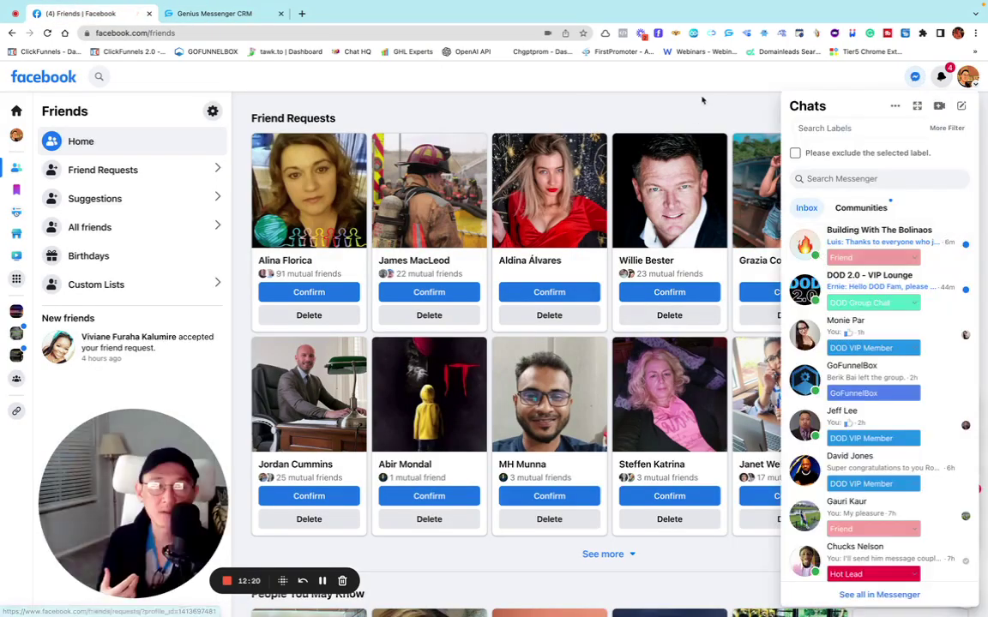
pyautogui.click(727, 32)
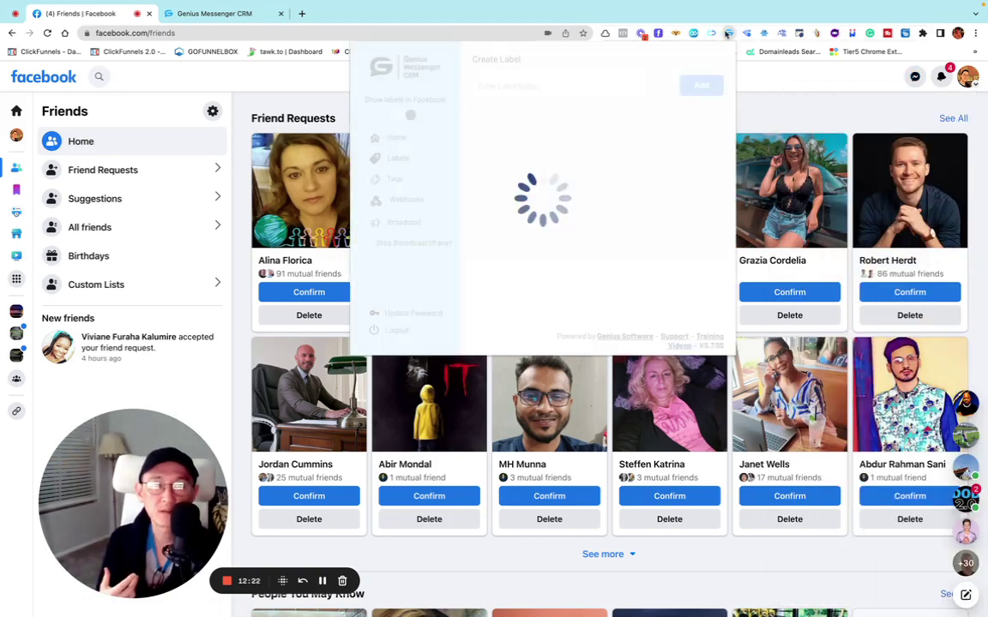
pyautogui.click(503, 137)
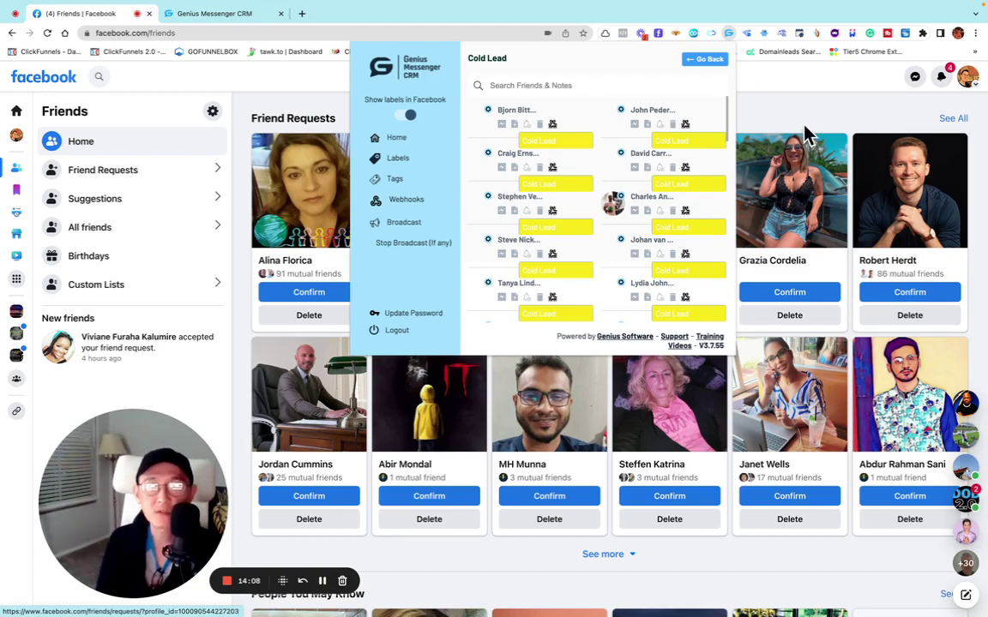
# - Look through the labels assigned to recent Messenger conversations in the chats list, and close the list
pyautogui.click(914, 77)
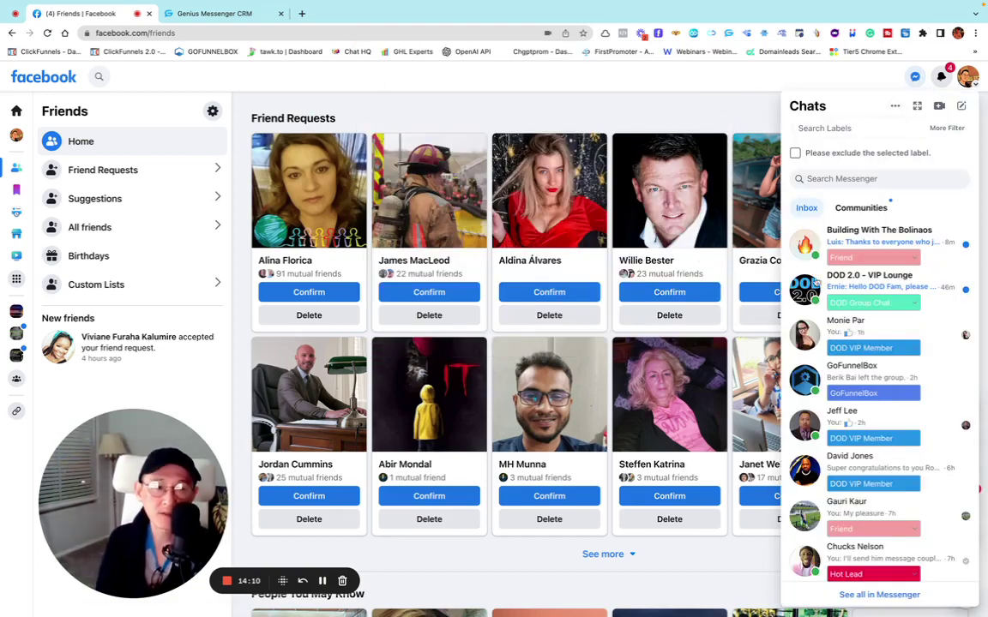
pyautogui.scroll(-5, 852, 283)
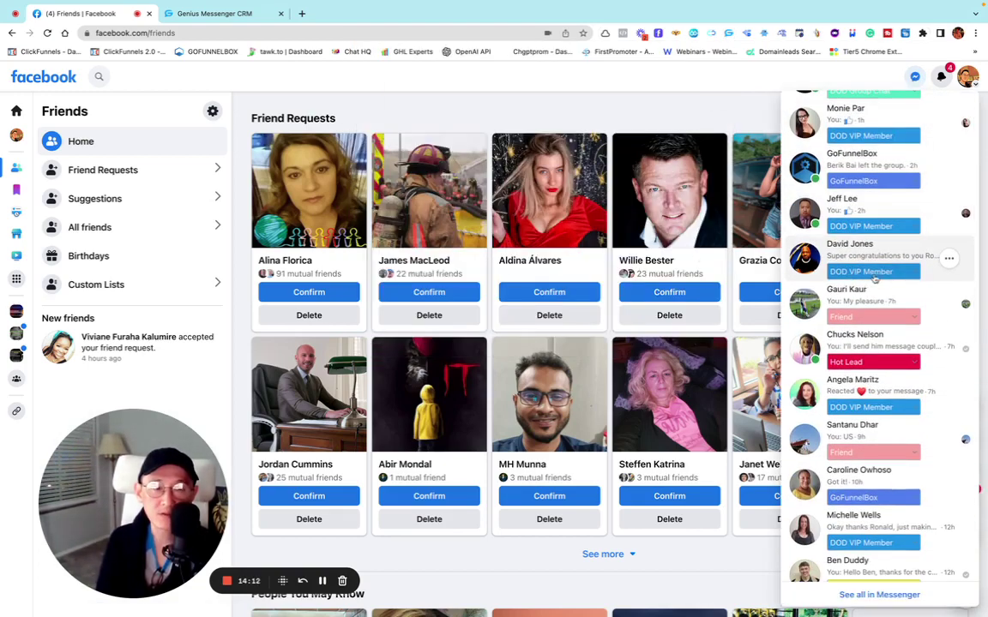
pyautogui.scroll(3, 856, 367)
pyautogui.scroll(2, 856, 366)
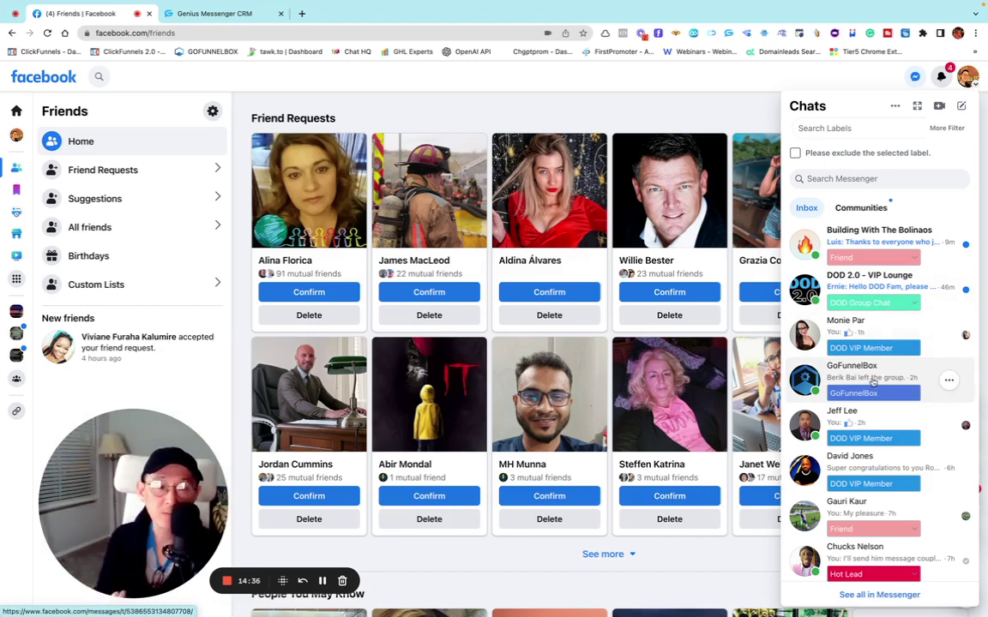
pyautogui.scroll(-5, 875, 381)
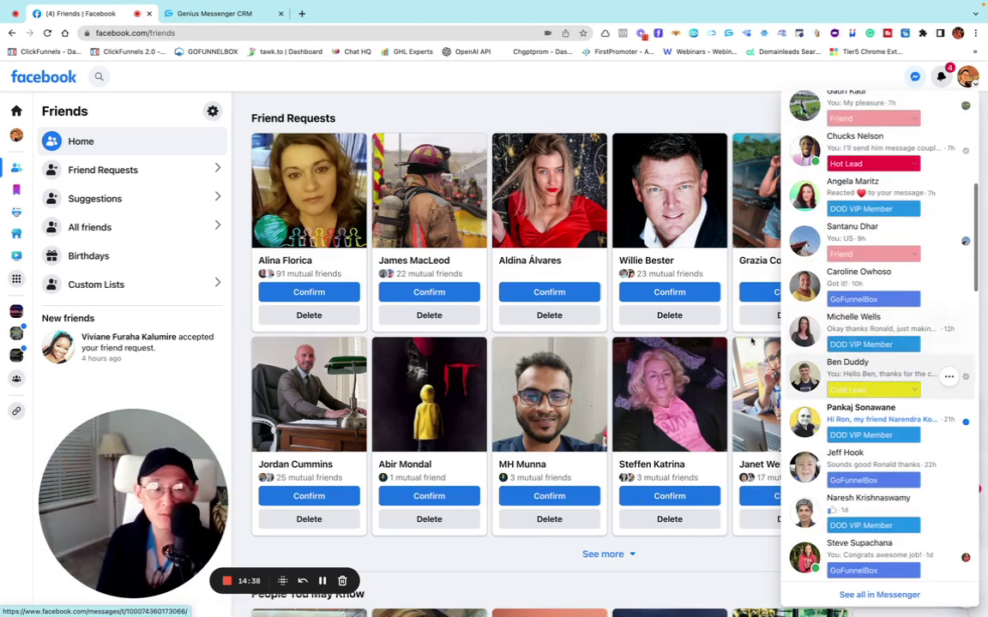
pyautogui.scroll(-3, 858, 391)
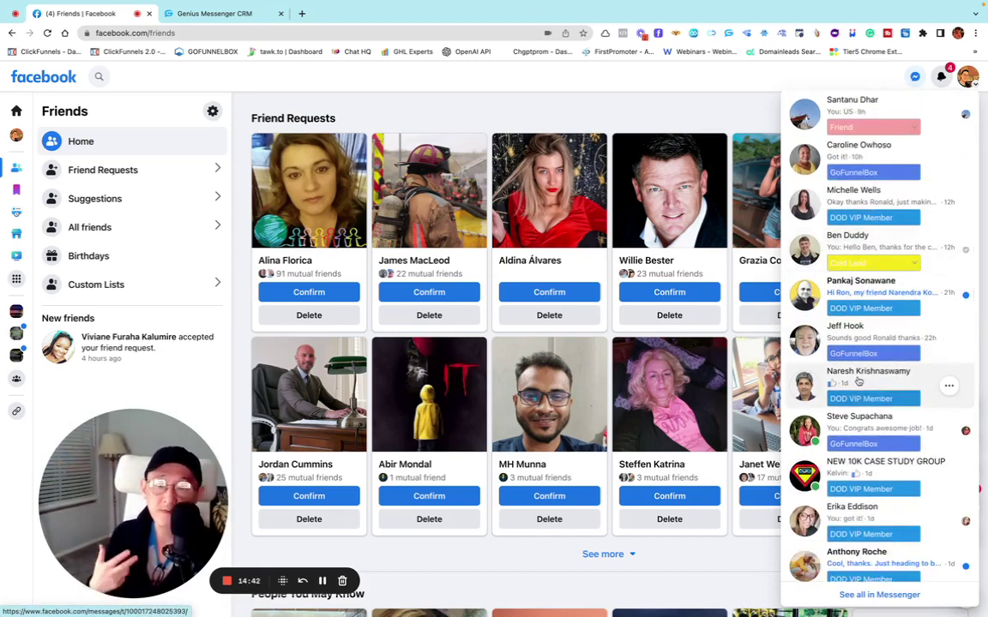
pyautogui.click(690, 89)
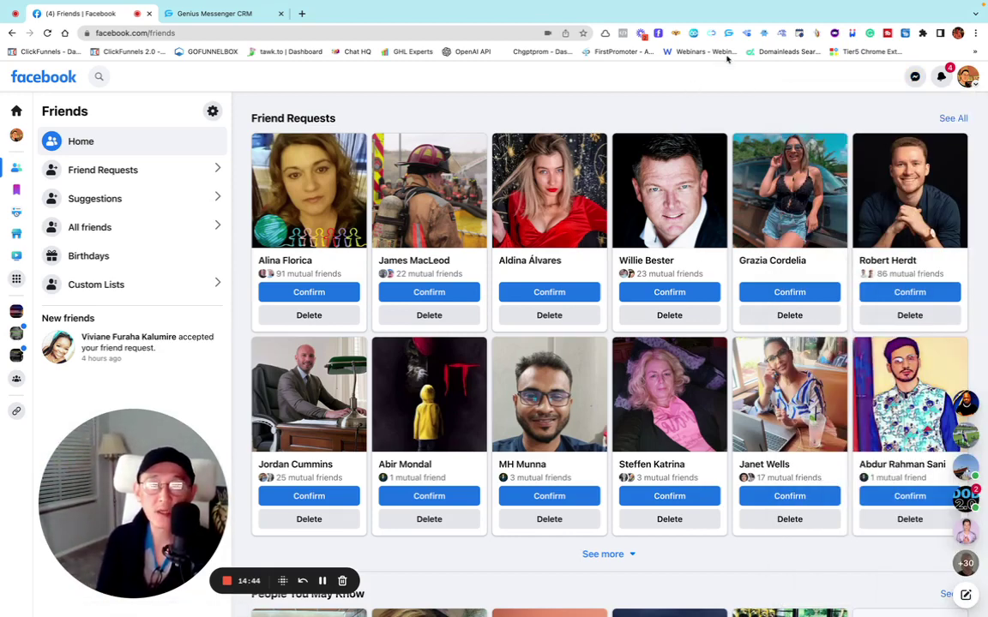
# - Review the friends assigned to the Warm Lead label in the Genius Messenger CRM extension and look over the remaining labels
pyautogui.click(728, 34)
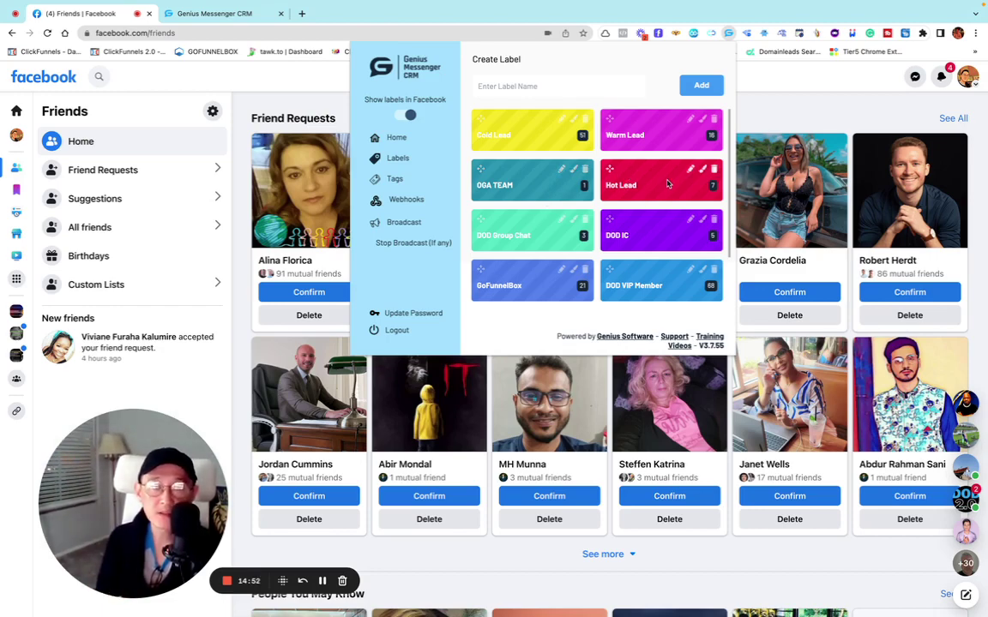
pyautogui.click(624, 134)
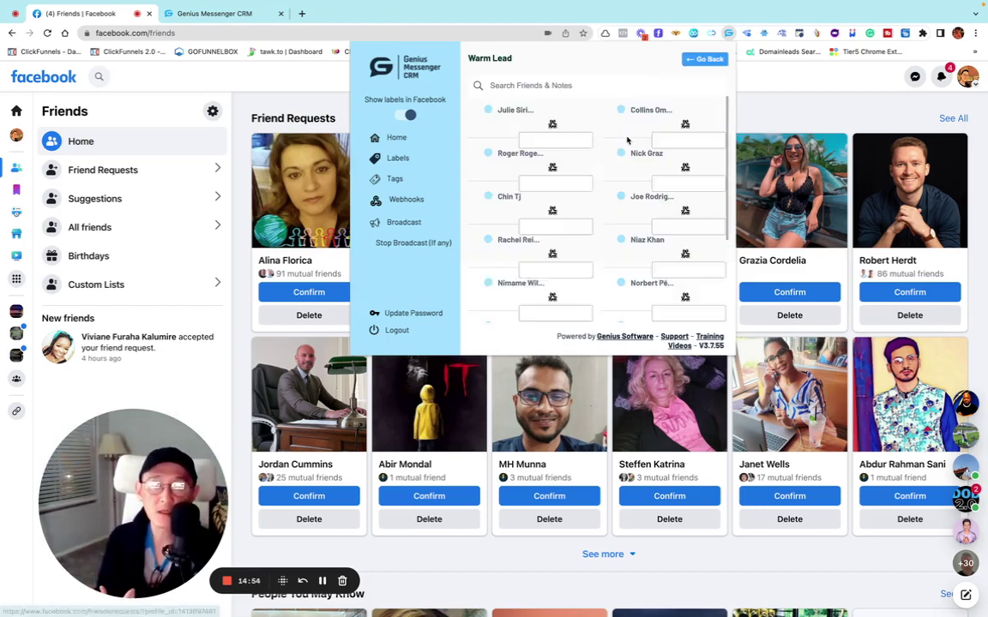
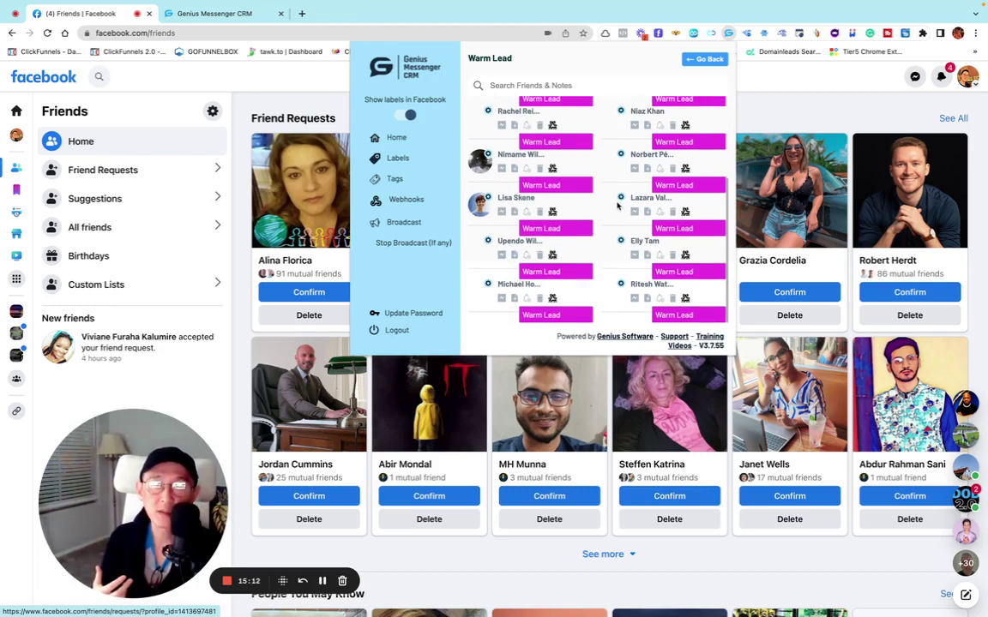
pyautogui.scroll(3, 614, 201)
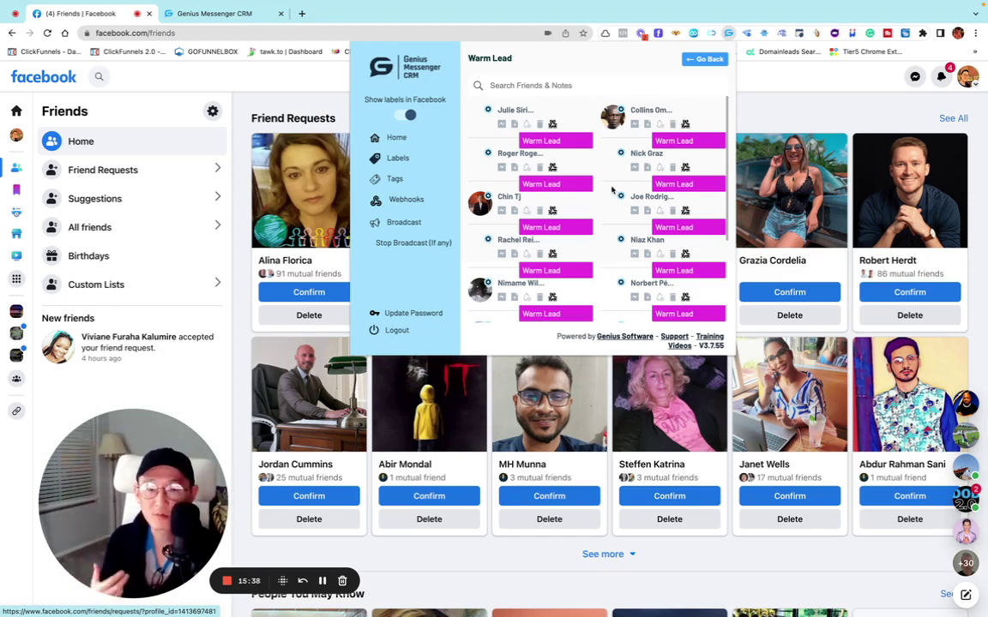
pyautogui.scroll(-3, 616, 193)
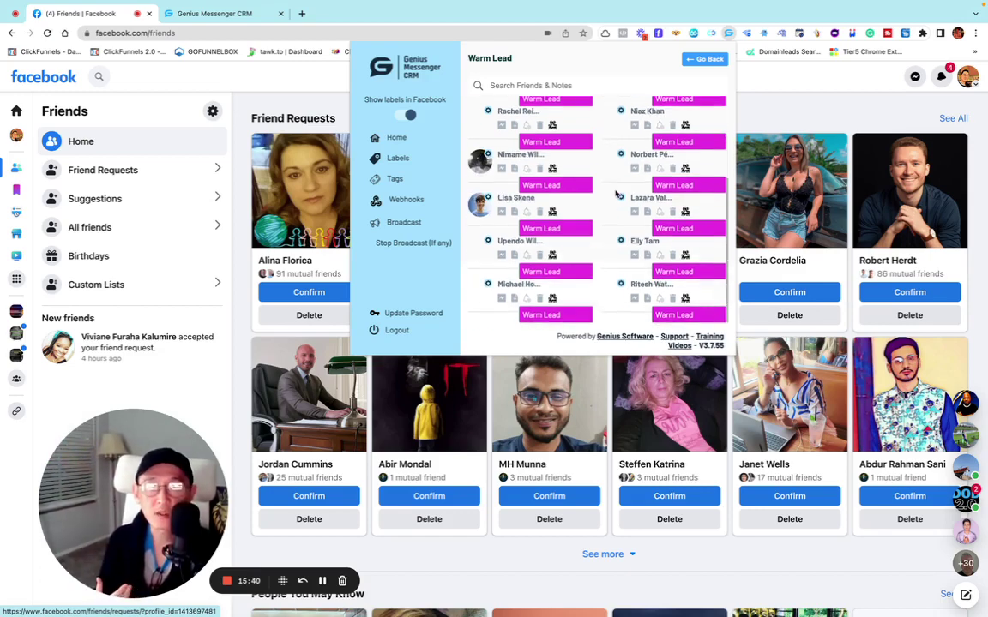
pyautogui.scroll(3, 616, 193)
pyautogui.click(705, 58)
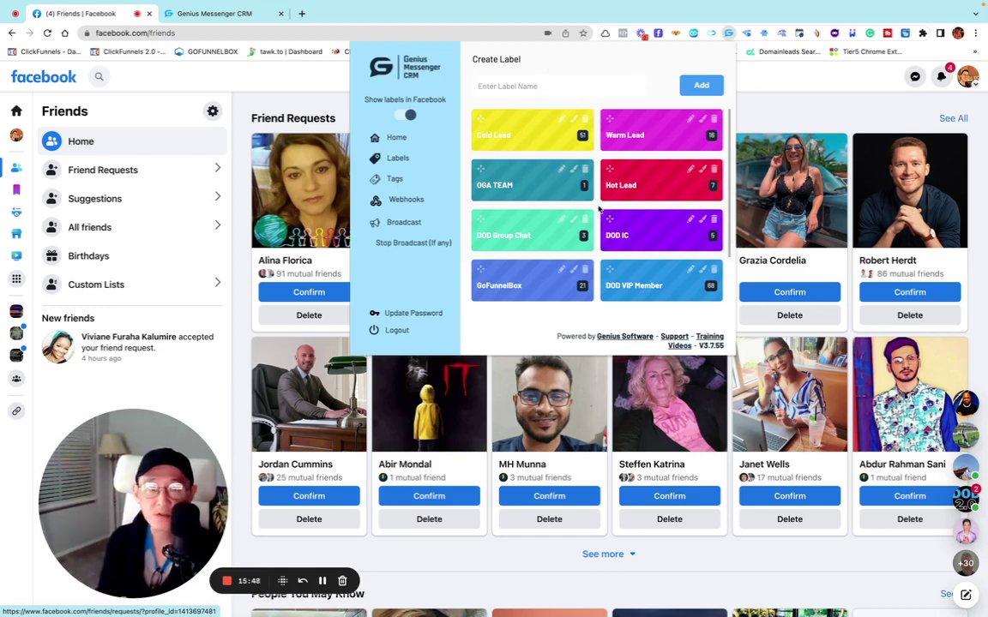
pyautogui.scroll(-1, 557, 201)
pyautogui.scroll(1, 540, 197)
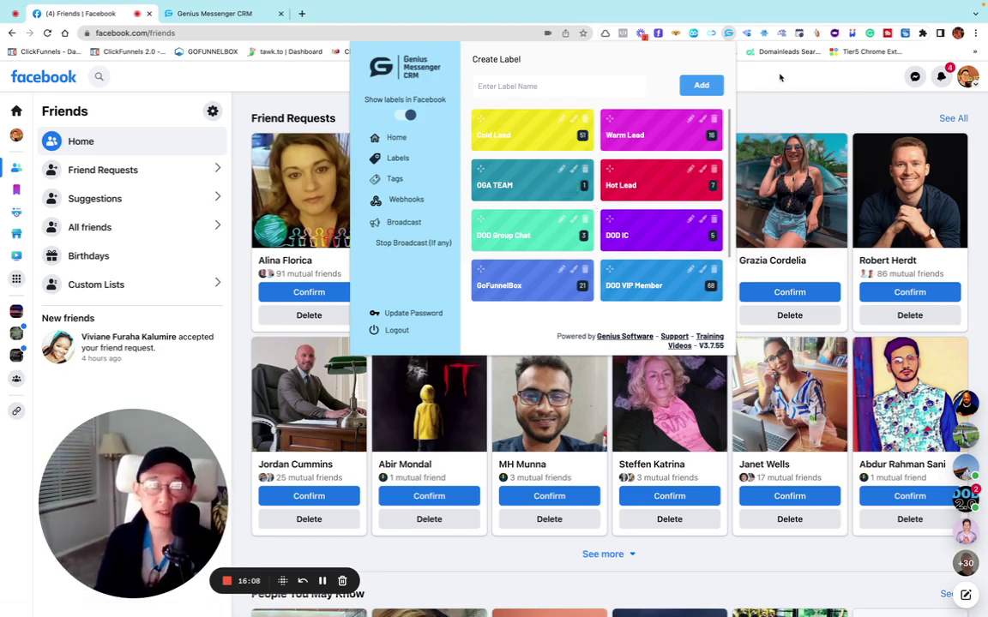
pyautogui.click(257, 154)
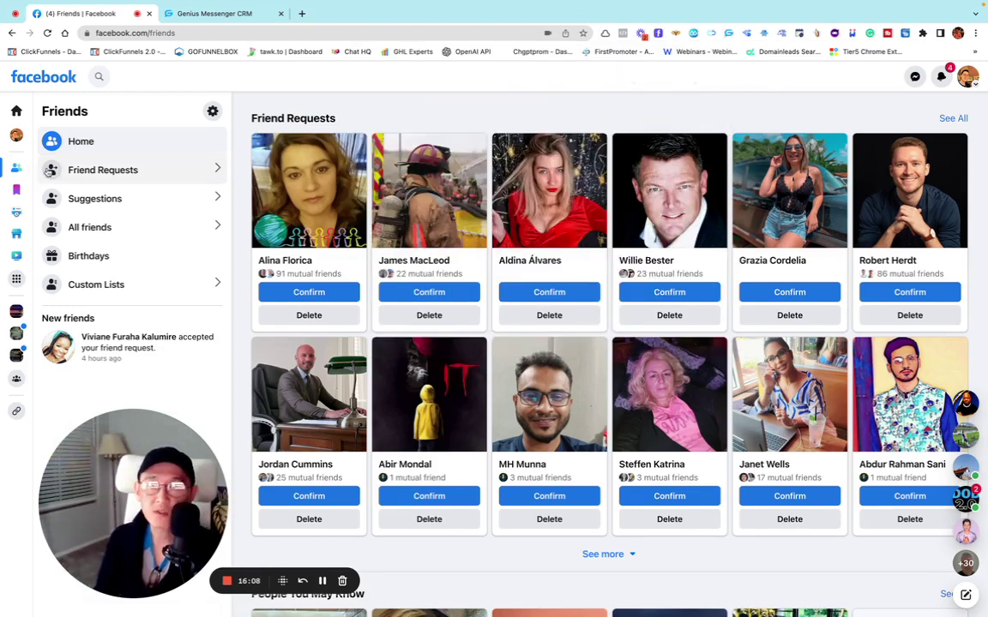
# - Open the full list of Facebook friends and browse through it
pyautogui.click(91, 225)
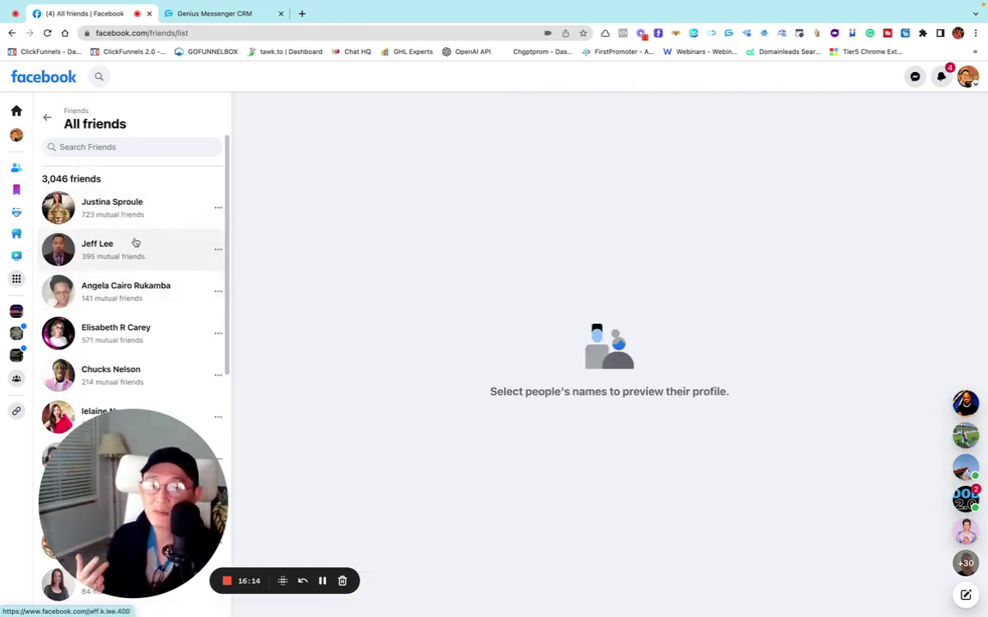
pyautogui.scroll(-5, 151, 256)
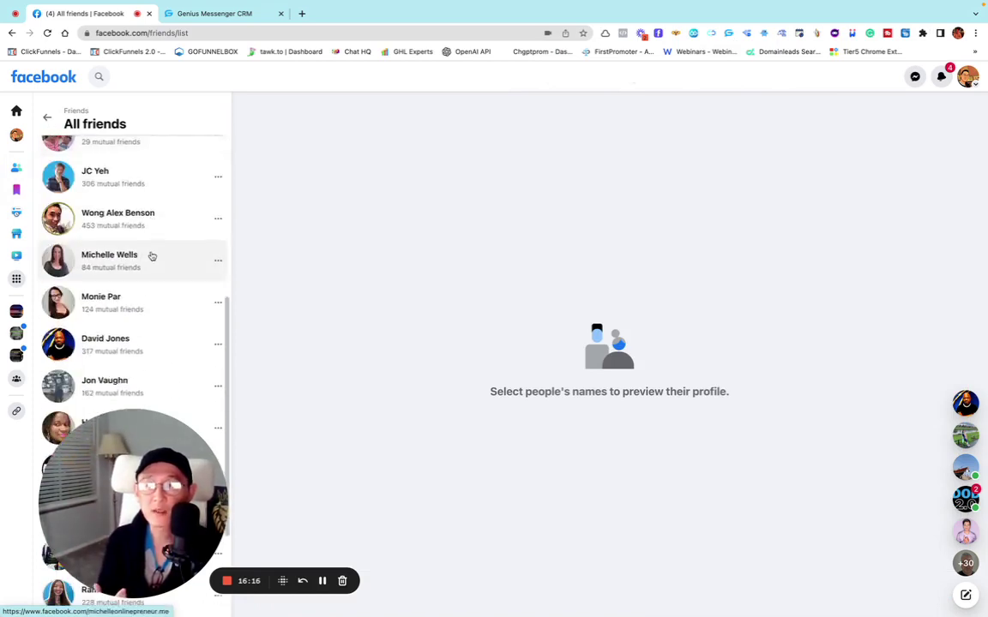
# - Return to the beginning of the full Facebook friends list and look over the first friends
pyautogui.scroll(5, 154, 256)
pyautogui.scroll(-1, 158, 256)
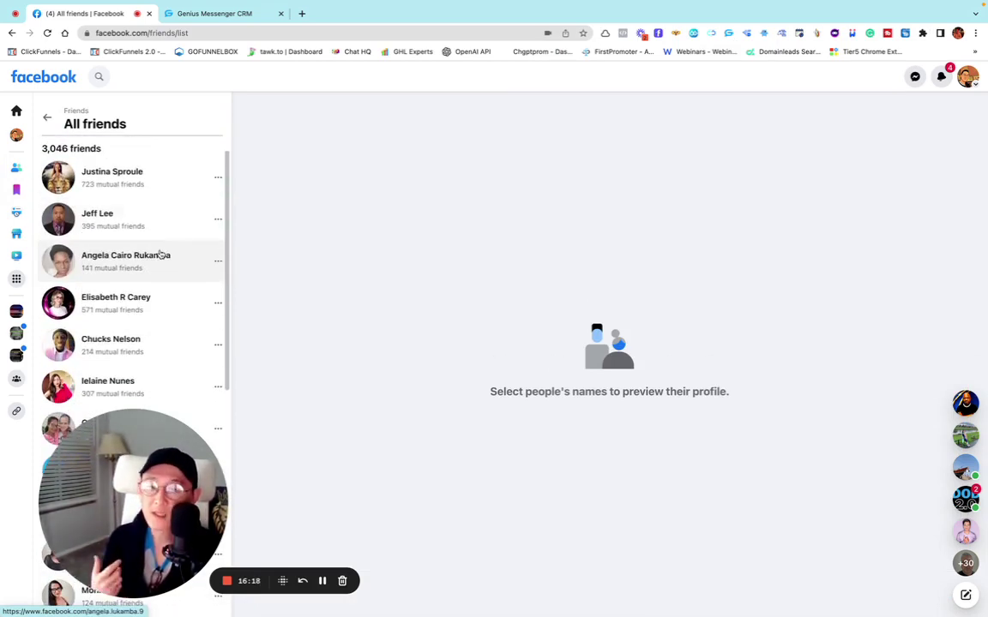
pyautogui.scroll(-1, 163, 255)
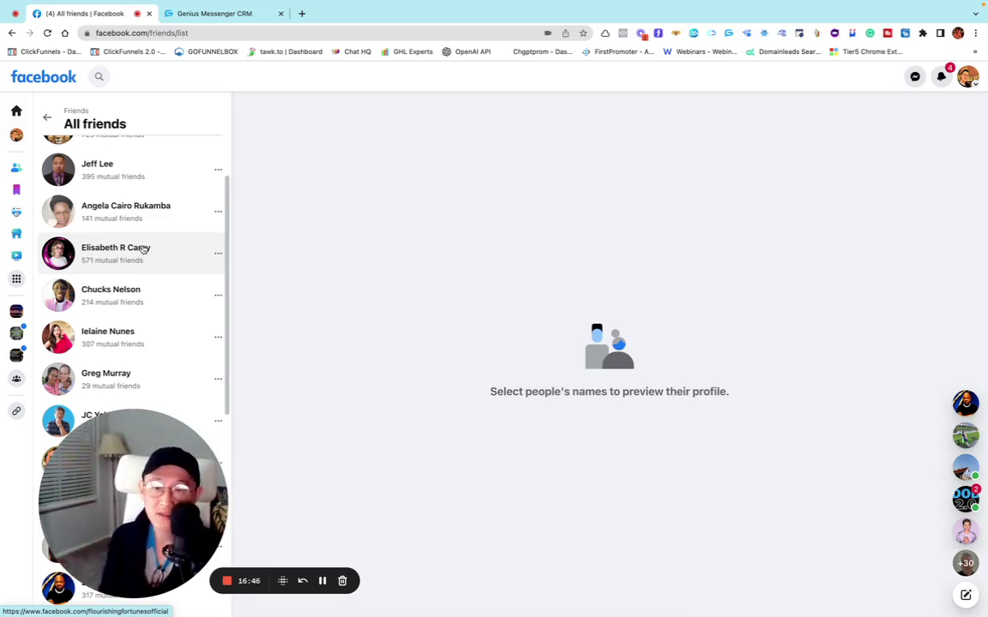
# - Browse the Messenger chats list to review which label each conversation carries, from recent to older ones, and close it
pyautogui.click(914, 78)
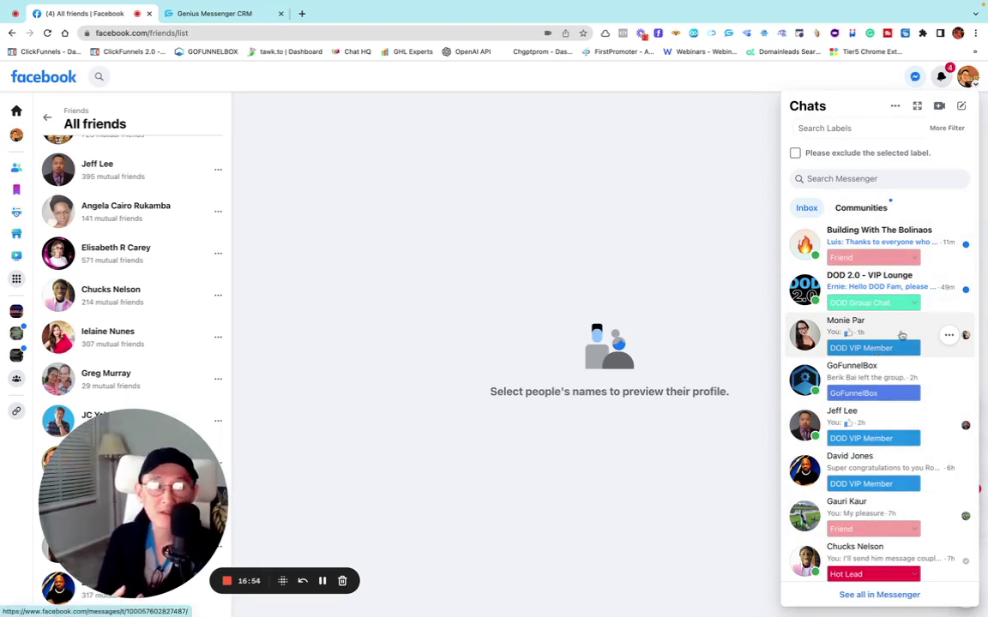
pyautogui.scroll(-10, 879, 352)
pyautogui.scroll(-12, 898, 332)
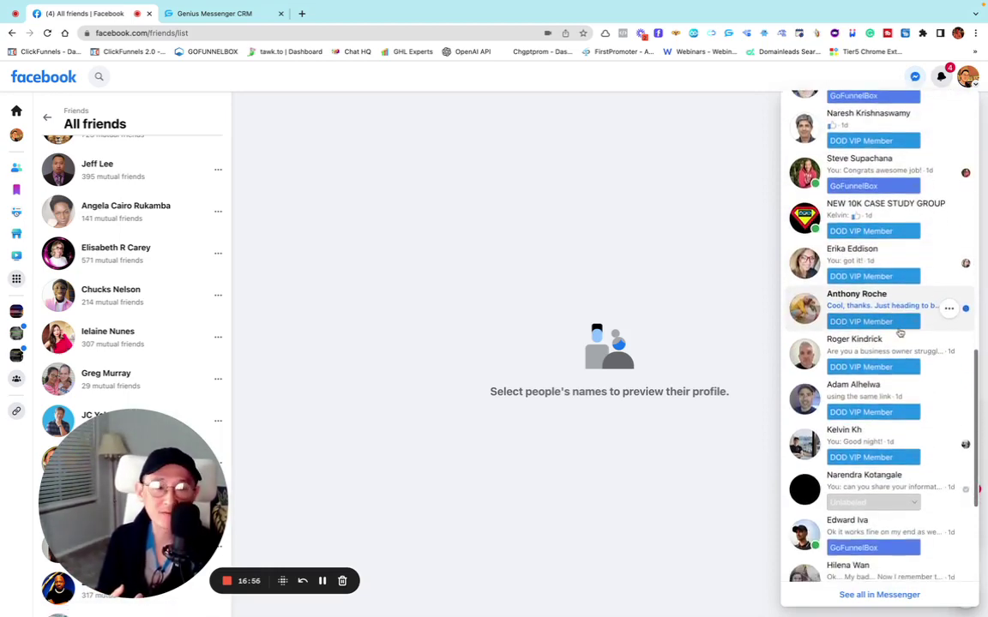
pyautogui.scroll(-8, 900, 332)
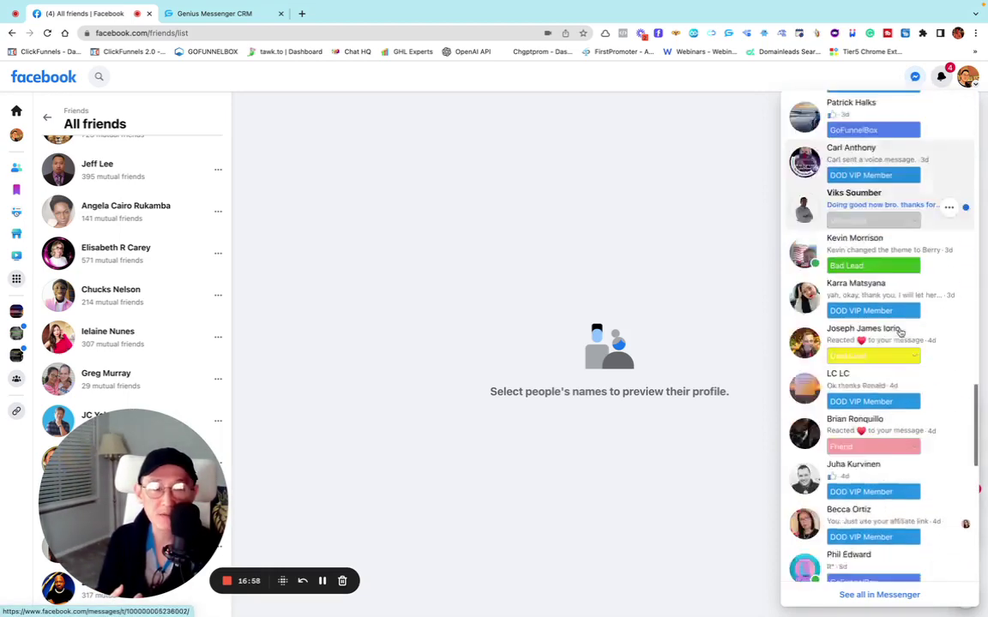
pyautogui.scroll(12, 901, 332)
pyautogui.scroll(10, 900, 333)
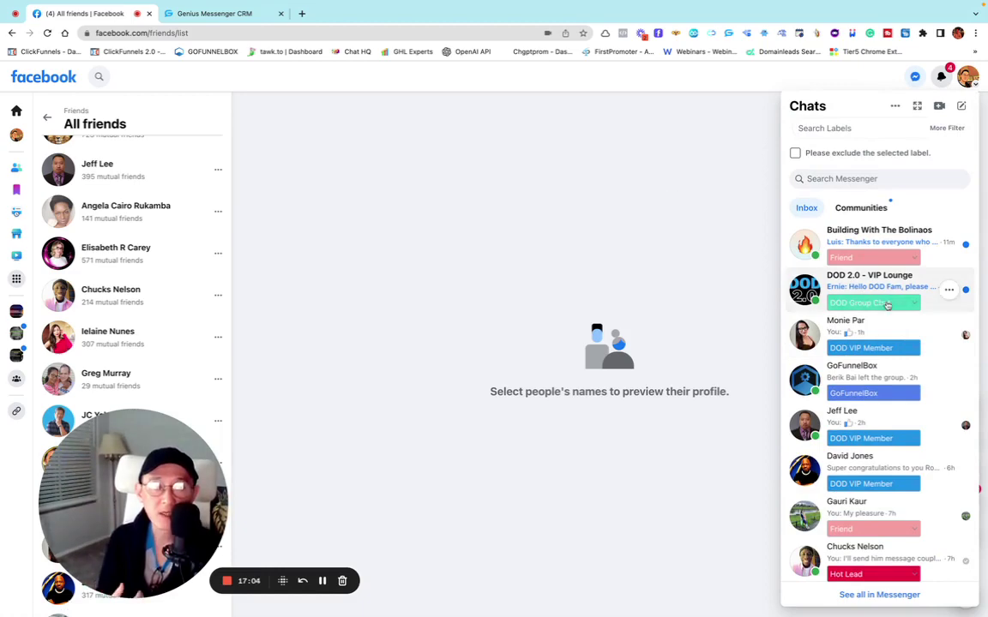
pyautogui.scroll(-7, 892, 302)
pyautogui.scroll(-5, 893, 301)
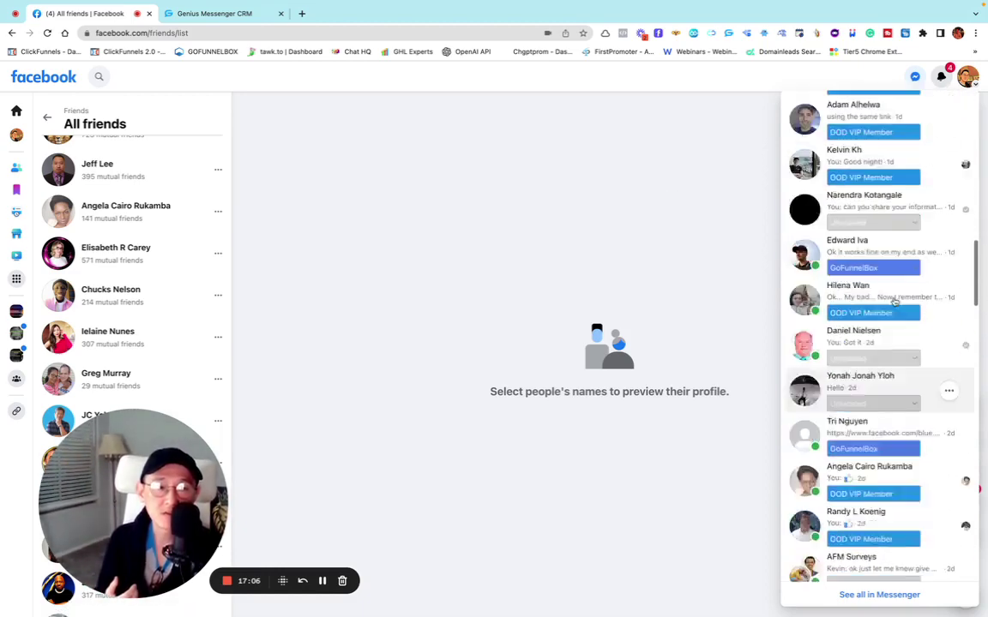
pyautogui.scroll(10, 893, 301)
pyautogui.click(679, 165)
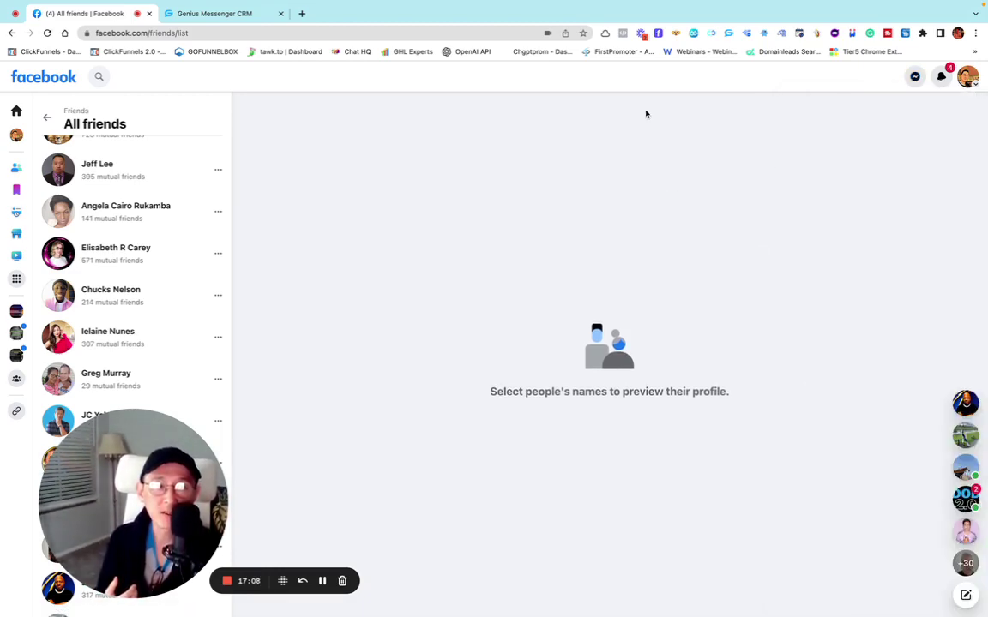
# - Open the Broadcast page of Genius Messenger CRM from the extension and view its broadcast list
pyautogui.click(728, 32)
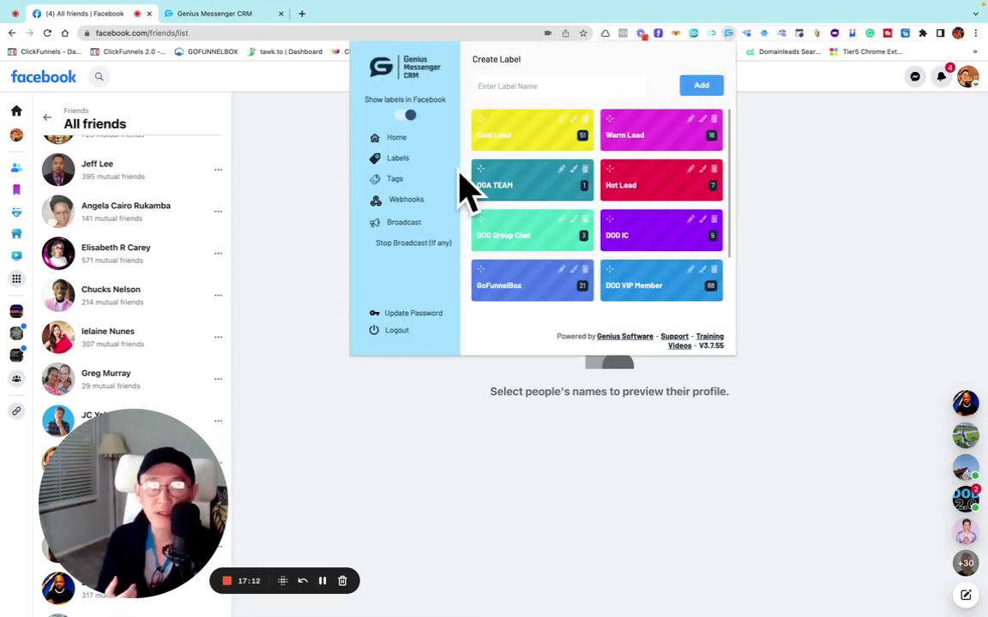
pyautogui.click(400, 222)
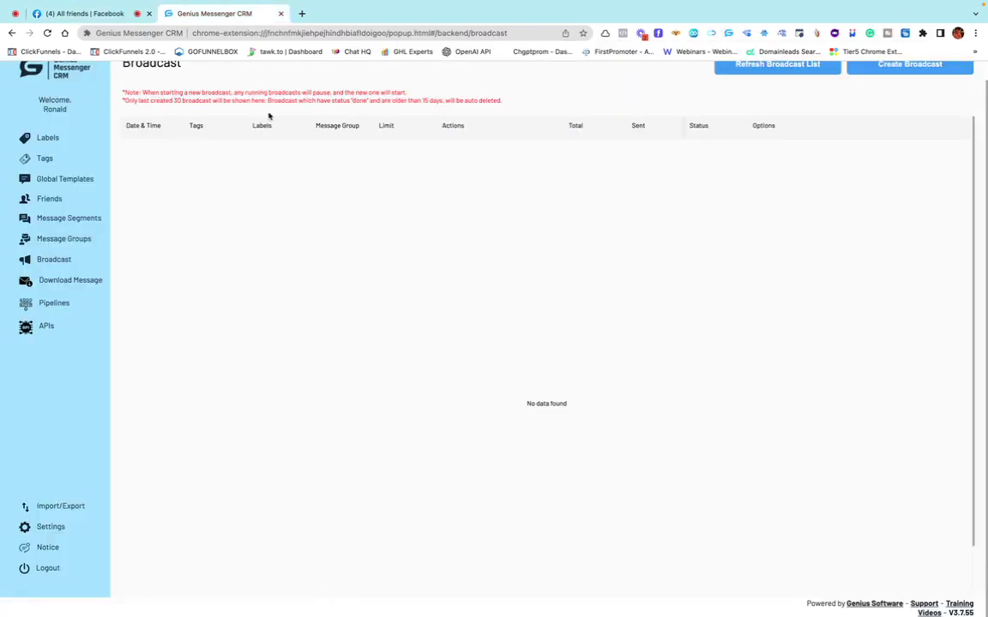
pyautogui.scroll(1, 360, 137)
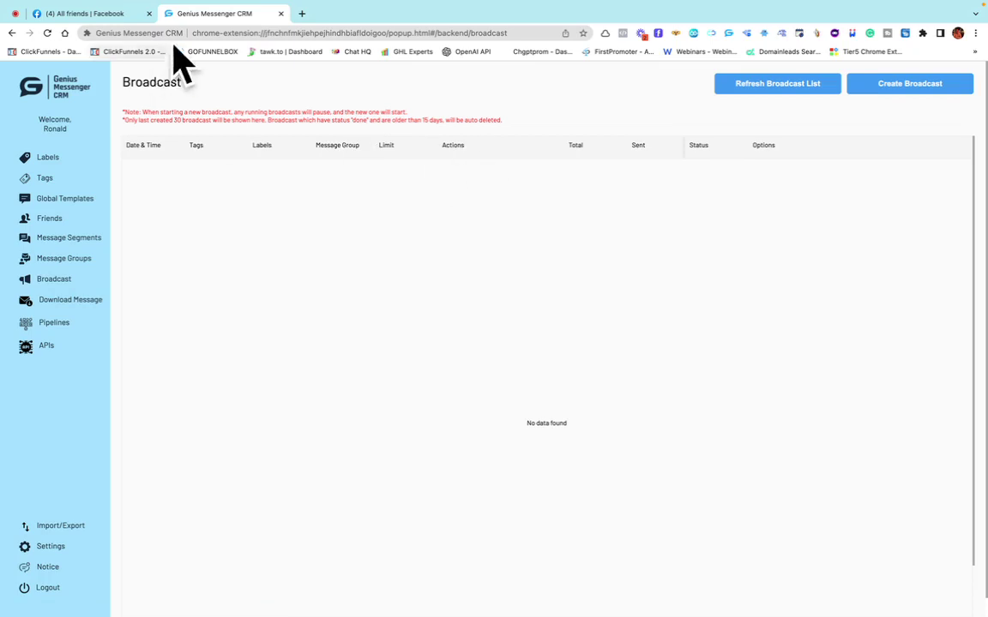
# - Switch back to the Facebook friends page and display the label overview in the Genius Messenger CRM extension
pyautogui.click(86, 14)
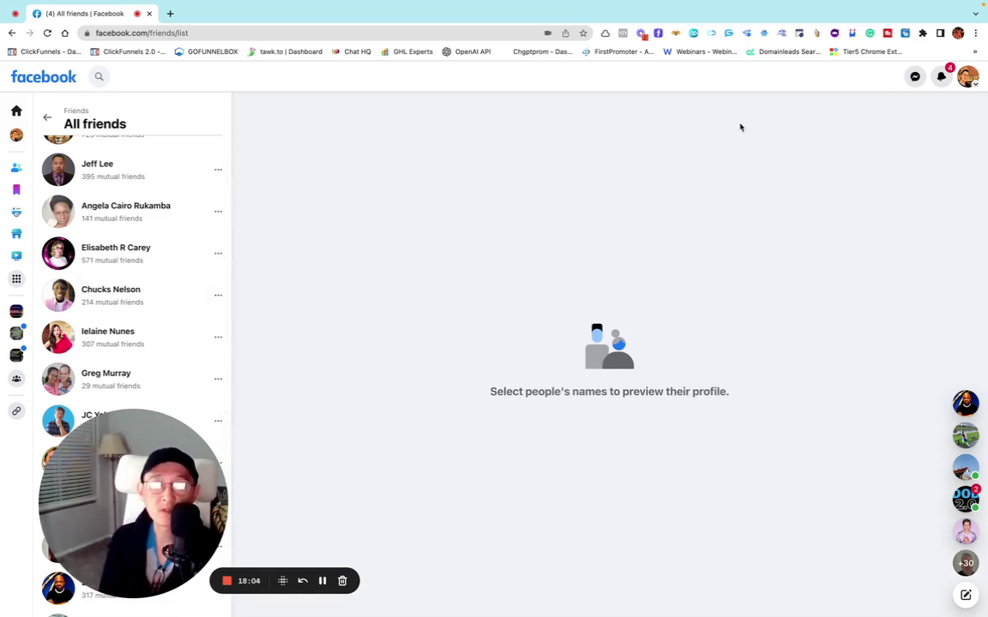
pyautogui.click(728, 32)
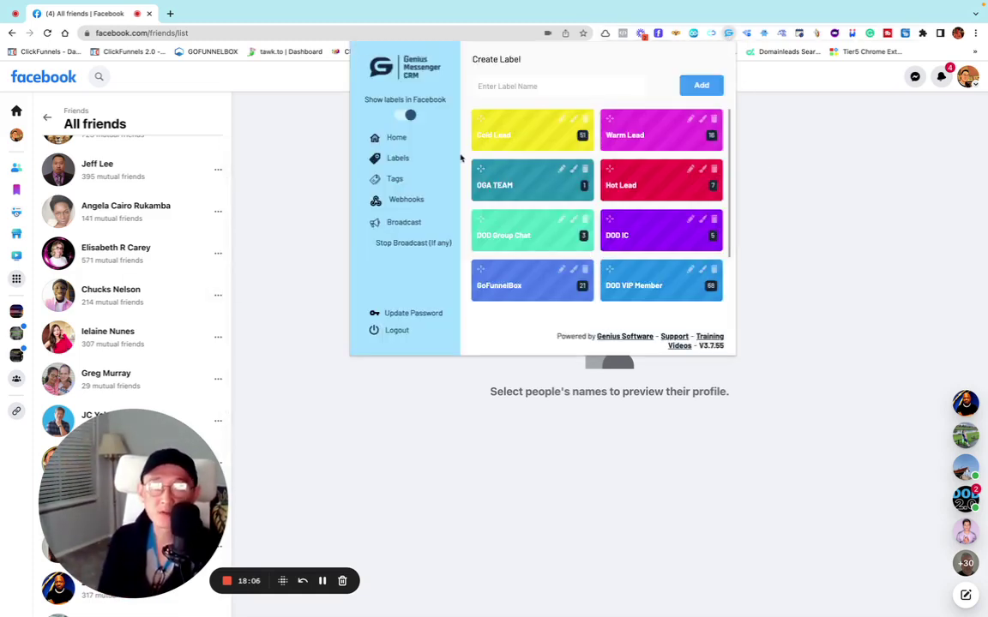